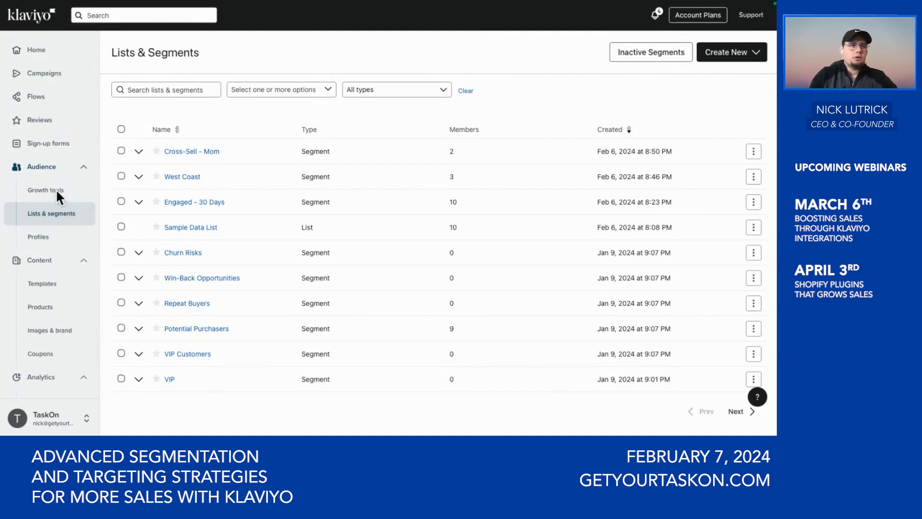
- Start a new segment, dismiss the consent language notice, and name the segment "Engaged - 30 Days"
{"action": "left_click", "coordinate": [752, 51]}
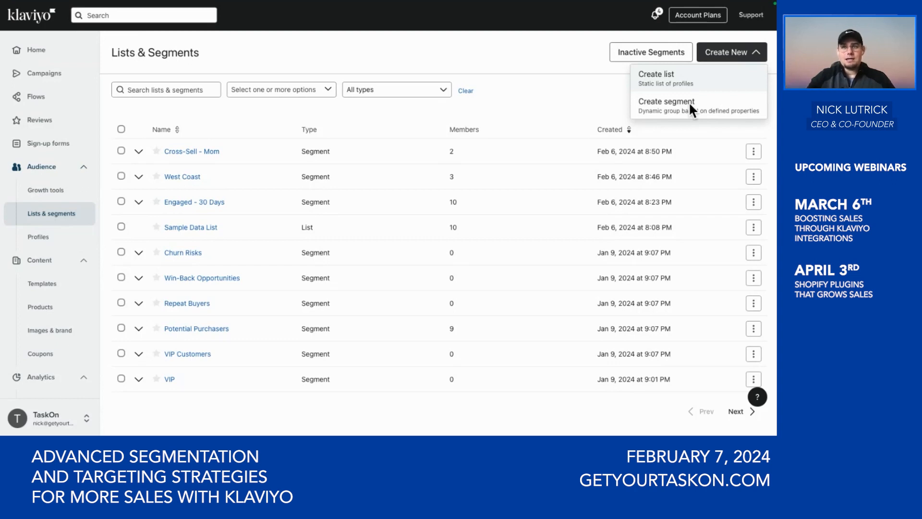
{"action": "left_click", "coordinate": [688, 102]}
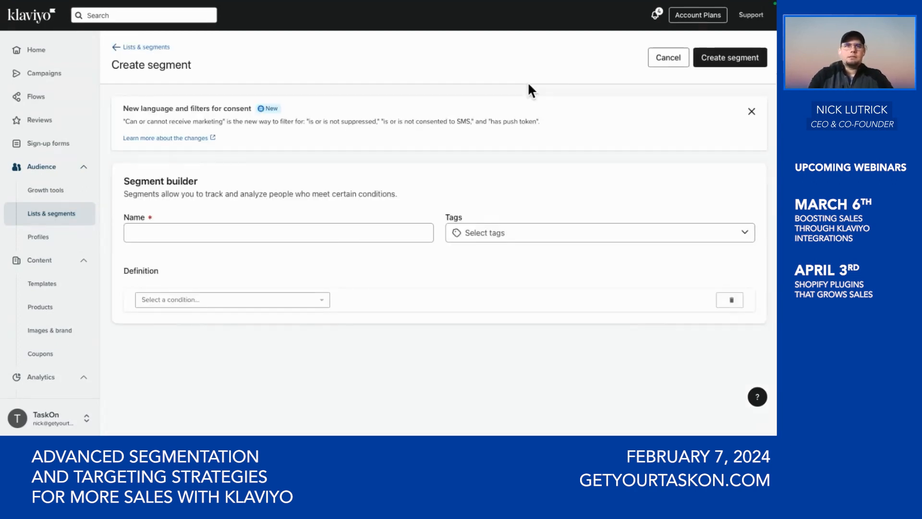
{"action": "left_click", "coordinate": [752, 110]}
{"action": "left_click", "coordinate": [232, 179]}
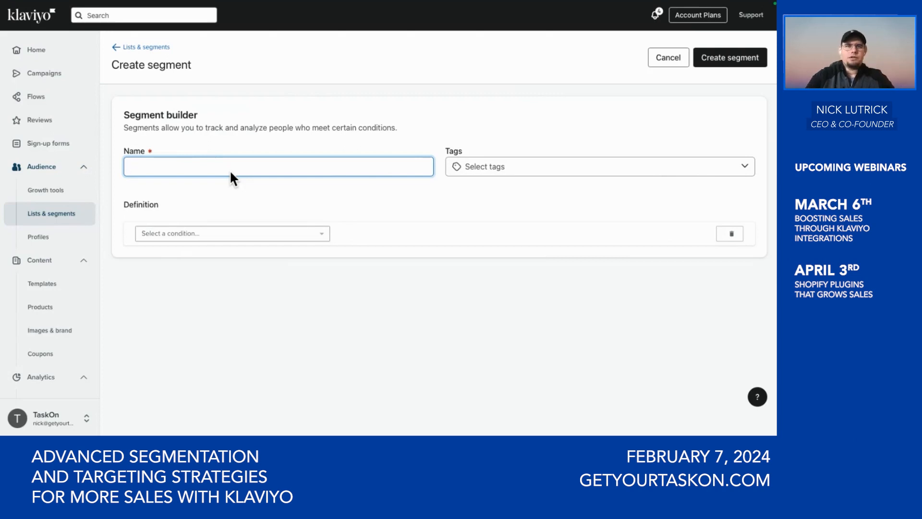
{"action": "type", "text": "Engaged"}
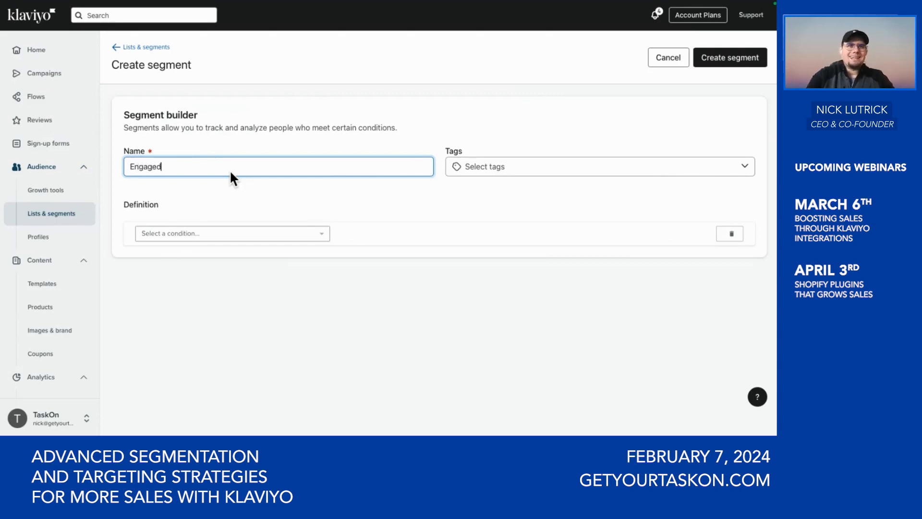
{"action": "type", "text": " - 30 Days"}
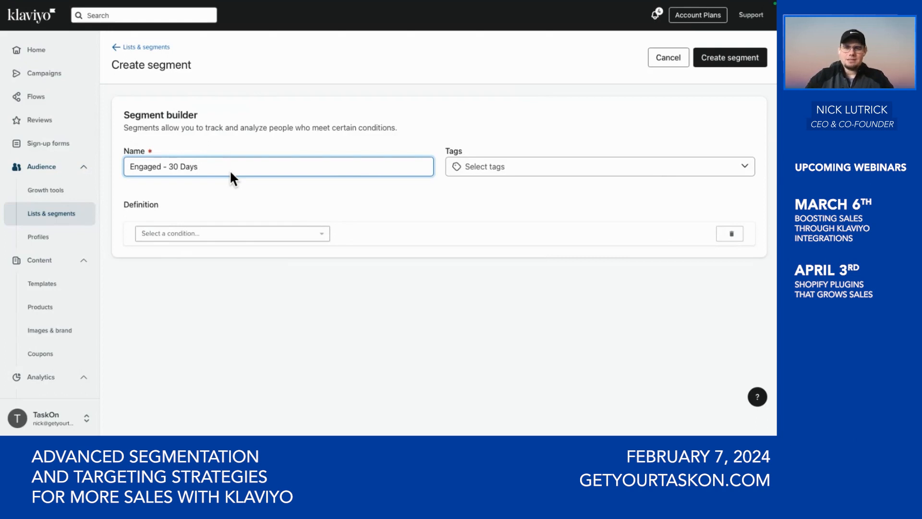
- Create a new tag called Engaged and apply it to the segment
{"action": "left_click", "coordinate": [494, 168]}
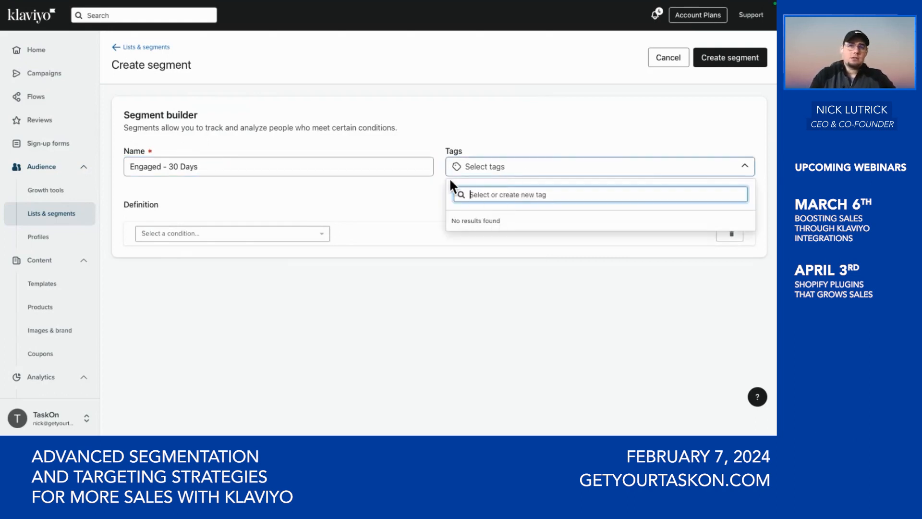
{"action": "type", "text": "Engaged"}
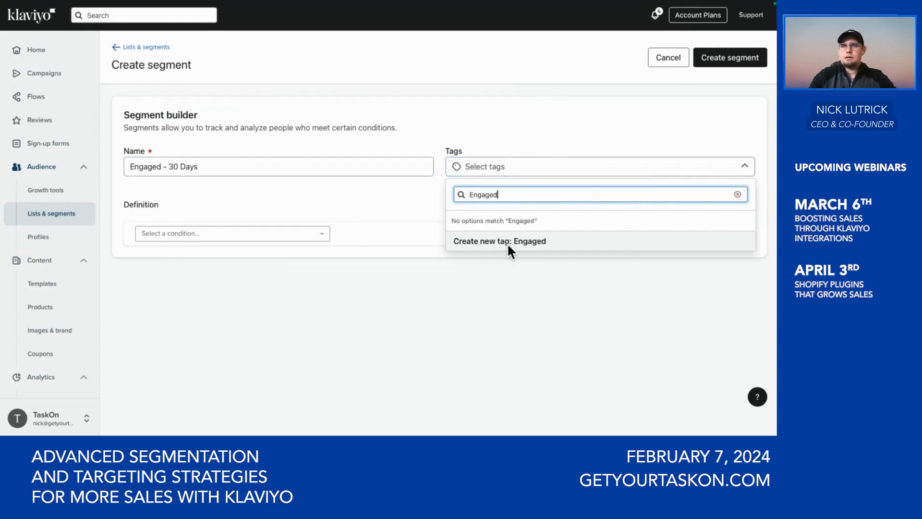
{"action": "left_click", "coordinate": [507, 243]}
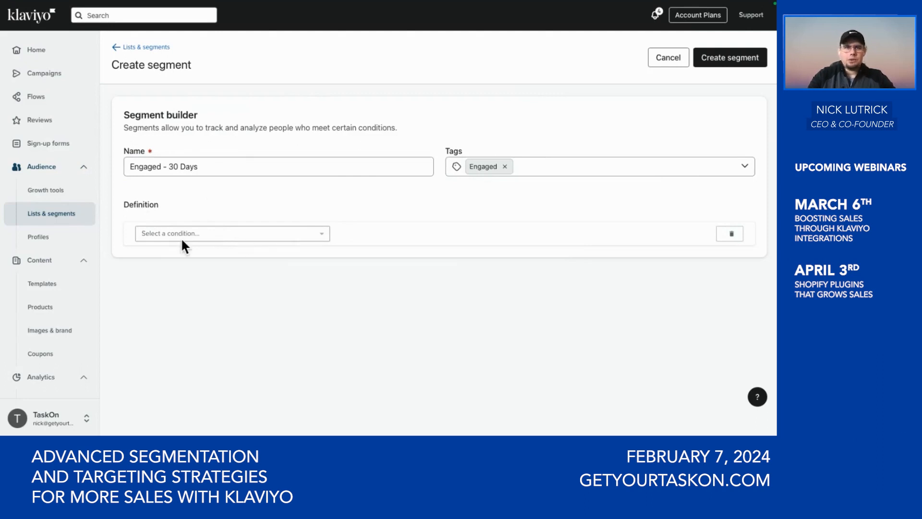
- Define the first condition as someone having done Opened Email at least once in the last 30 days
{"action": "left_click", "coordinate": [325, 238]}
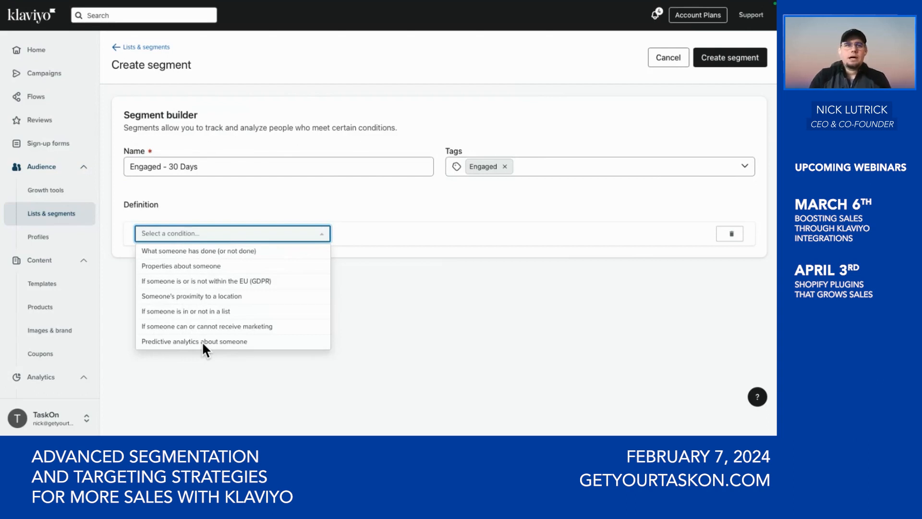
{"action": "left_click", "coordinate": [241, 249]}
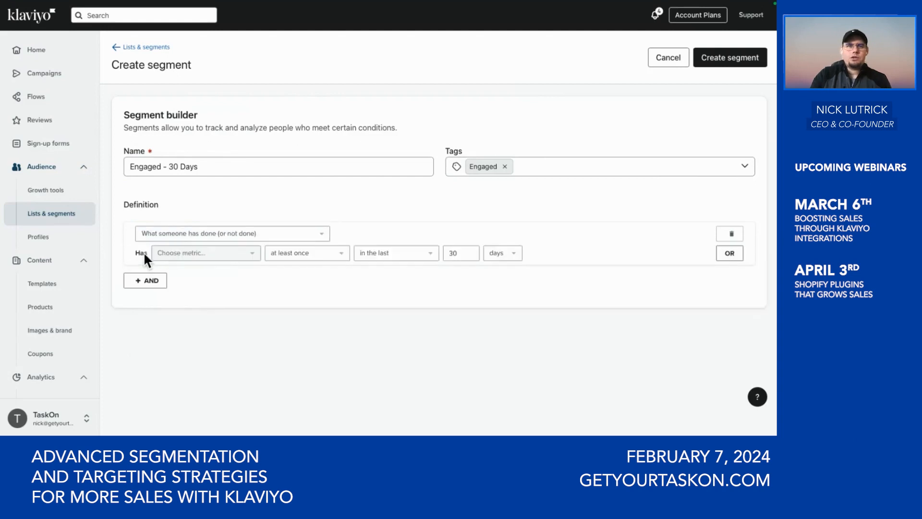
{"action": "left_click", "coordinate": [252, 256]}
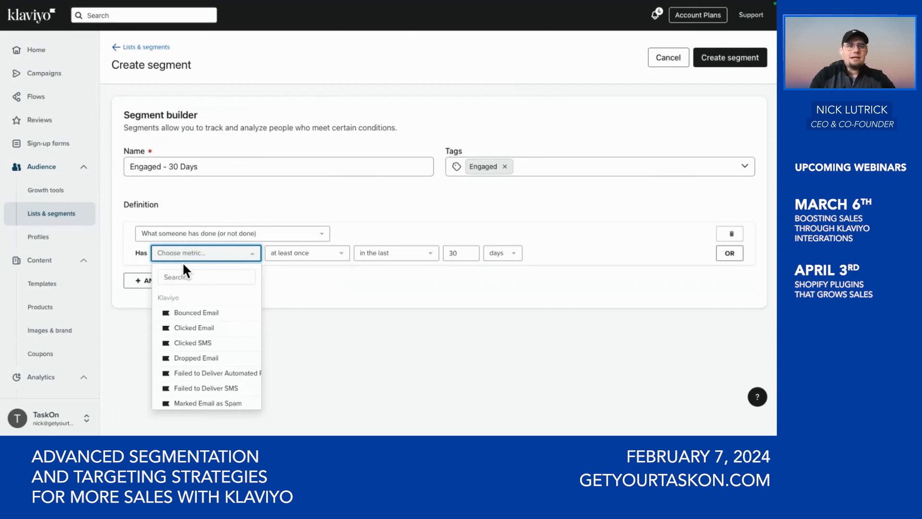
{"action": "scroll", "coordinate": [174, 373], "scroll_direction": "down", "scroll_amount": 3}
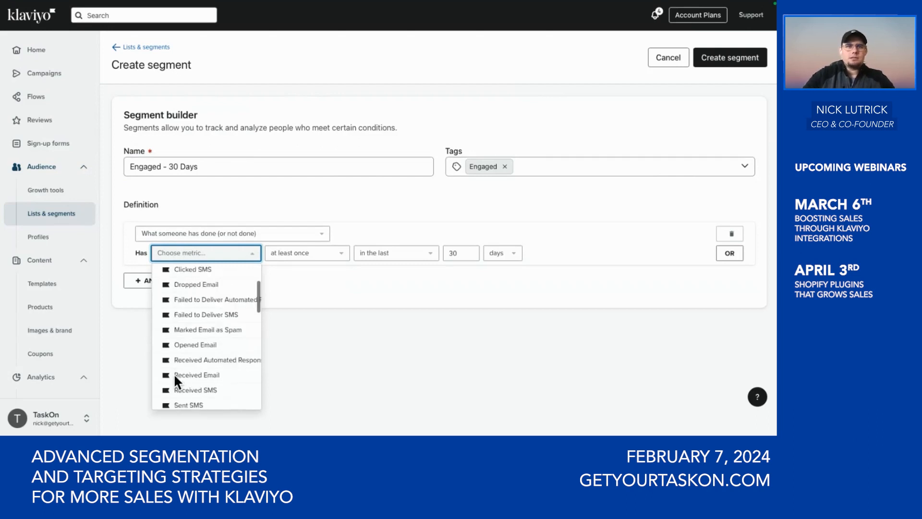
{"action": "left_click", "coordinate": [199, 324]}
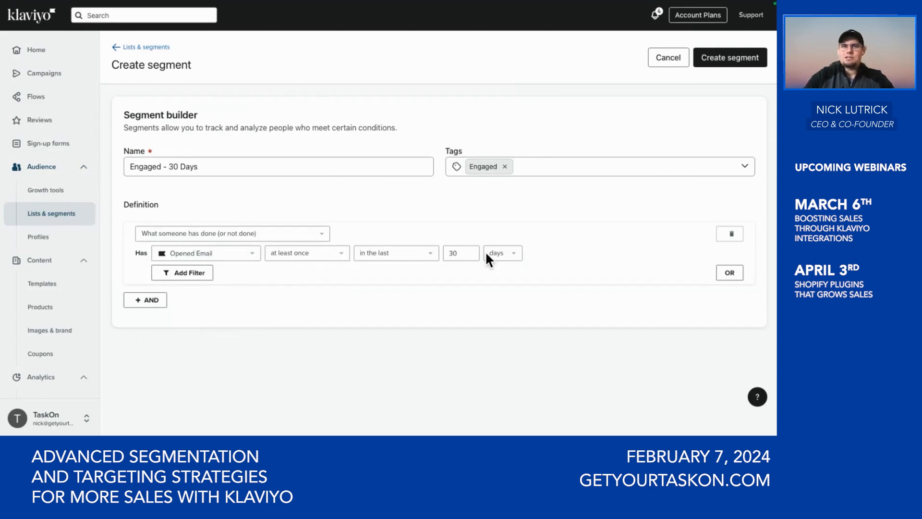
- Examine the available metrics, frequency operators and timeframe choices for the Opened Email condition
{"action": "left_click", "coordinate": [252, 255]}
{"action": "scroll", "coordinate": [223, 348], "scroll_direction": "down", "scroll_amount": 3}
{"action": "scroll", "coordinate": [224, 349], "scroll_direction": "down", "scroll_amount": 1}
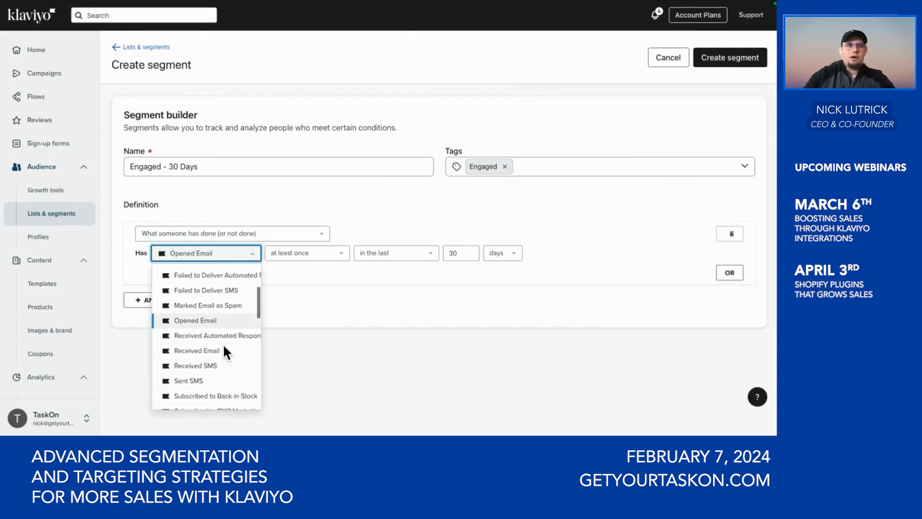
{"action": "scroll", "coordinate": [185, 387], "scroll_direction": "down", "scroll_amount": 3}
{"action": "scroll", "coordinate": [183, 382], "scroll_direction": "down", "scroll_amount": 2}
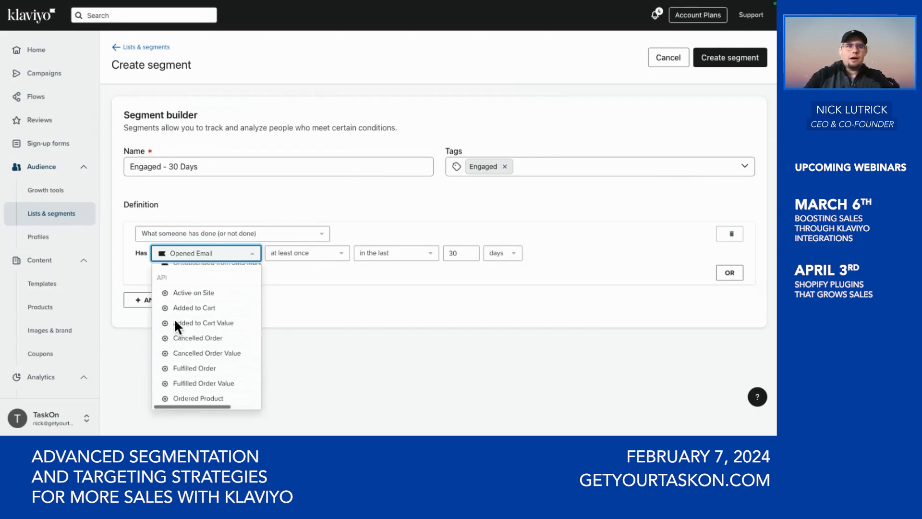
{"action": "scroll", "coordinate": [211, 330], "scroll_direction": "down", "scroll_amount": 2}
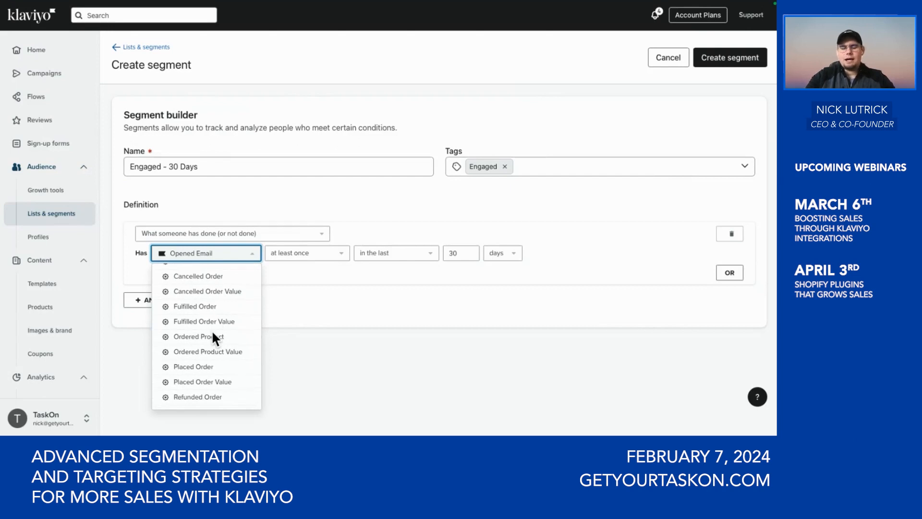
{"action": "scroll", "coordinate": [212, 329], "scroll_direction": "down", "scroll_amount": 3}
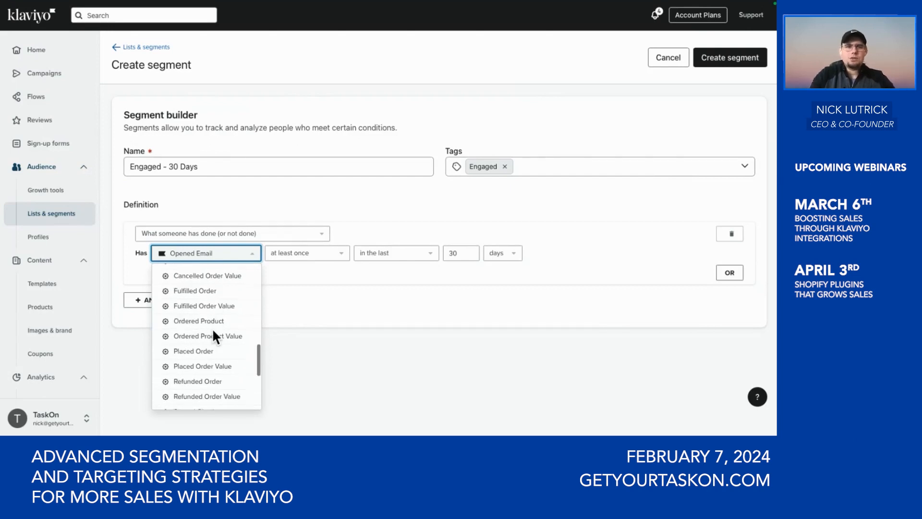
{"action": "scroll", "coordinate": [211, 327], "scroll_direction": "down", "scroll_amount": 1}
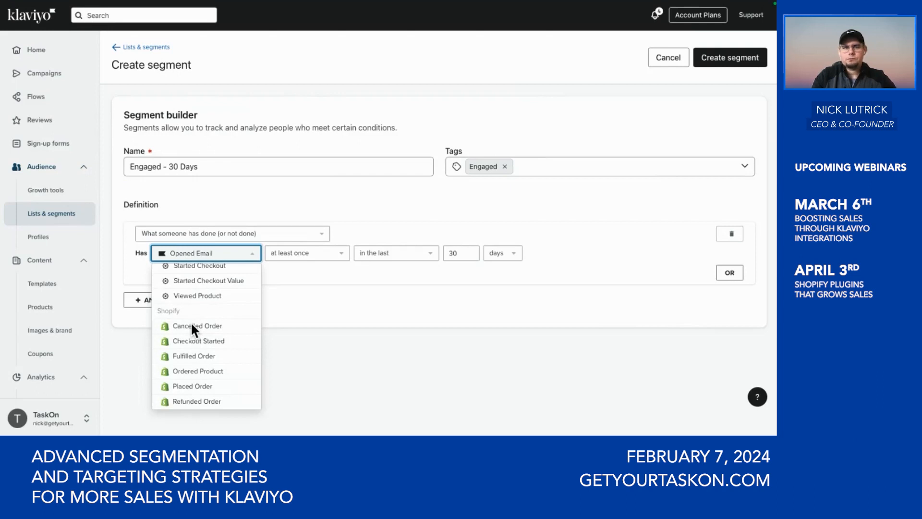
{"action": "left_click", "coordinate": [314, 251]}
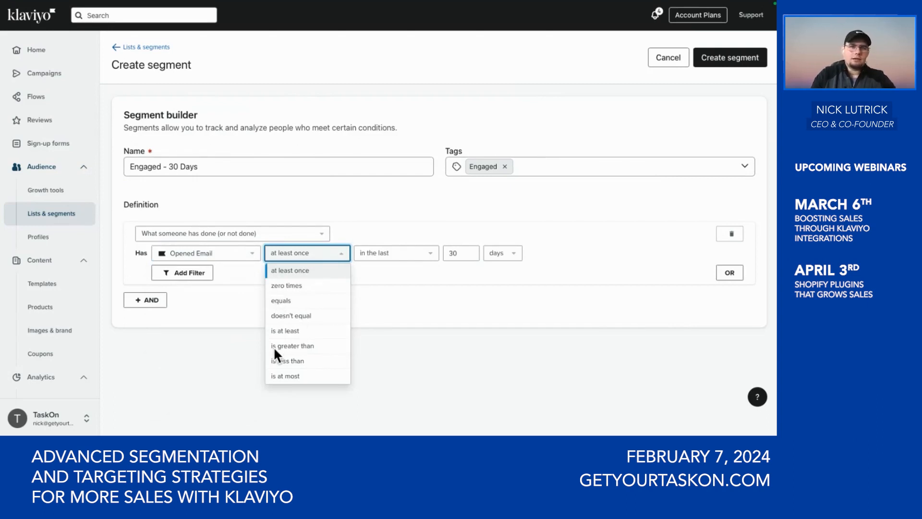
{"action": "left_click", "coordinate": [422, 254]}
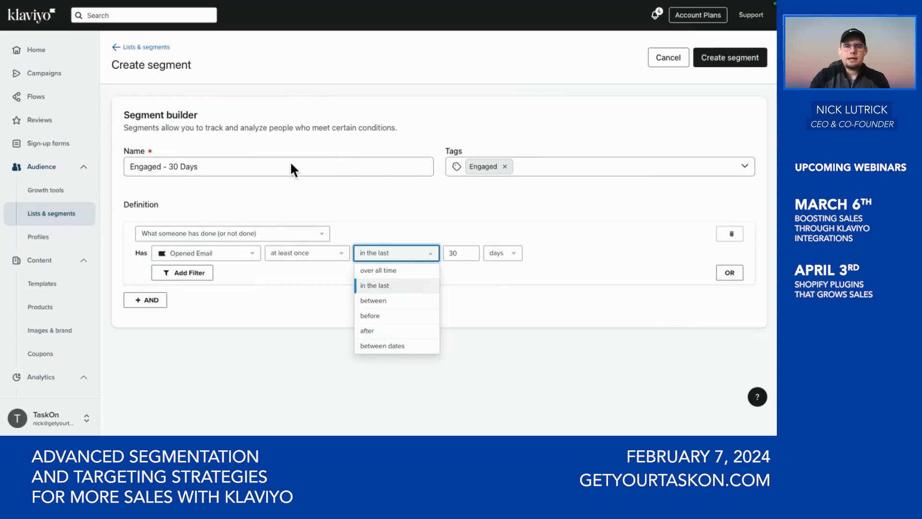
{"action": "left_click", "coordinate": [220, 196]}
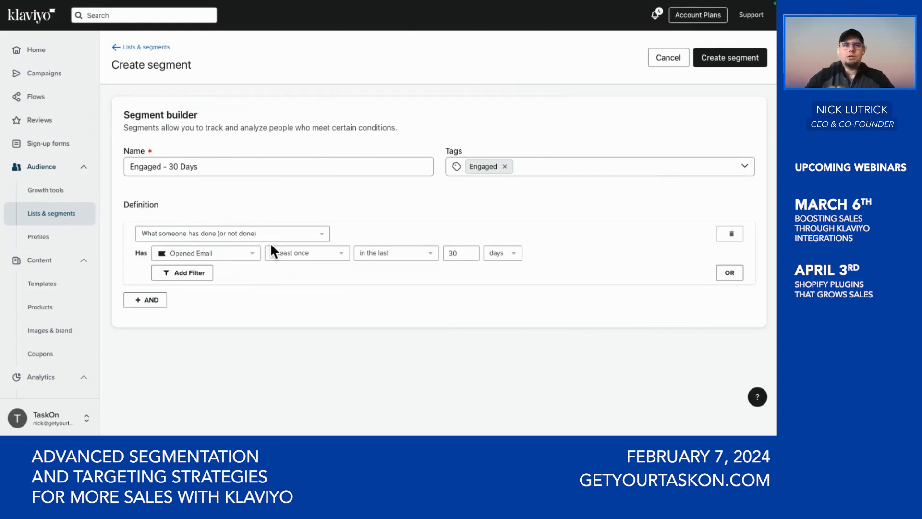
- Add an OR condition for someone having done Clicked Email at least once in the last 30 days
{"action": "left_click", "coordinate": [733, 272]}
{"action": "left_click", "coordinate": [173, 311]}
{"action": "left_click", "coordinate": [182, 329]}
{"action": "left_click", "coordinate": [195, 332]}
{"action": "left_click", "coordinate": [192, 236]}
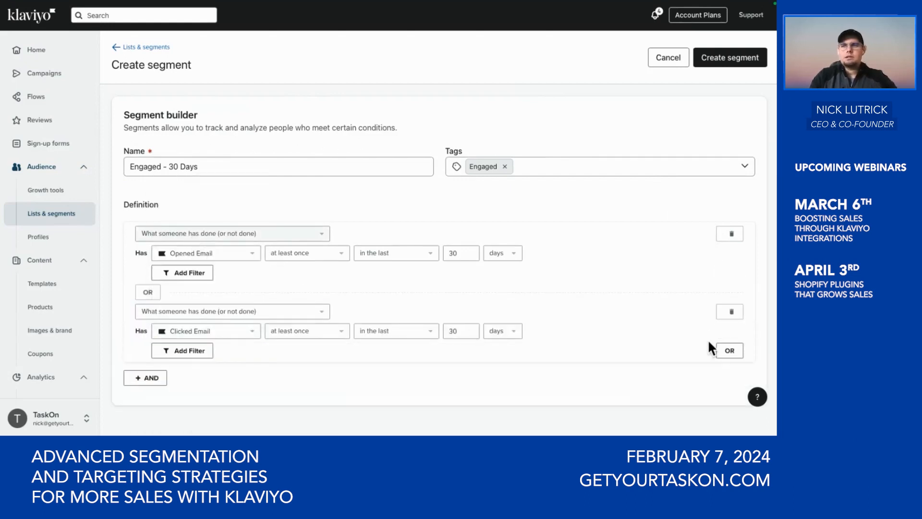
- Add an OR condition for someone having been Active on Site at least once in the last 30 days
{"action": "left_click", "coordinate": [731, 350]}
{"action": "scroll", "coordinate": [218, 337], "scroll_direction": "down", "scroll_amount": 1}
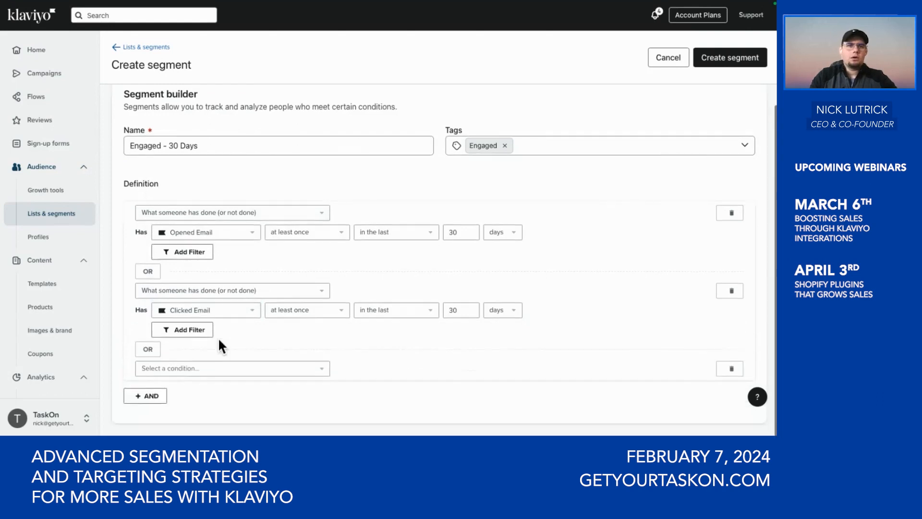
{"action": "left_click", "coordinate": [202, 370]}
{"action": "left_click", "coordinate": [200, 387]}
{"action": "left_click", "coordinate": [198, 391]}
{"action": "scroll", "coordinate": [198, 337], "scroll_direction": "down", "scroll_amount": 5}
{"action": "left_click", "coordinate": [199, 304]}
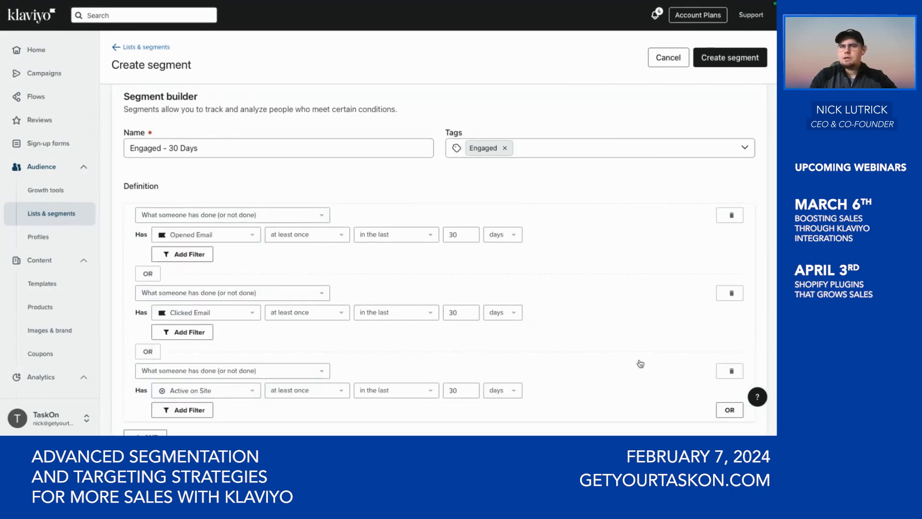
- Add an OR condition for the Shopify Checkout Started metric, at least once in the last 30 days
{"action": "scroll", "coordinate": [637, 365], "scroll_direction": "down", "scroll_amount": 1}
{"action": "left_click", "coordinate": [730, 370]}
{"action": "scroll", "coordinate": [210, 366], "scroll_direction": "down", "scroll_amount": 1}
{"action": "left_click", "coordinate": [209, 370]}
{"action": "left_click", "coordinate": [207, 388]}
{"action": "left_click", "coordinate": [205, 371]}
{"action": "scroll", "coordinate": [202, 327], "scroll_direction": "down", "scroll_amount": 5}
{"action": "left_click", "coordinate": [199, 293]}
- Add an OR condition for the Shopify Placed Order metric, at least once in the last 30 days
{"action": "left_click", "coordinate": [729, 390]}
{"action": "left_click", "coordinate": [181, 389]}
{"action": "scroll", "coordinate": [193, 359], "scroll_direction": "down", "scroll_amount": 5}
{"action": "left_click", "coordinate": [194, 358]}
{"action": "scroll", "coordinate": [194, 357], "scroll_direction": "down", "scroll_amount": 1}
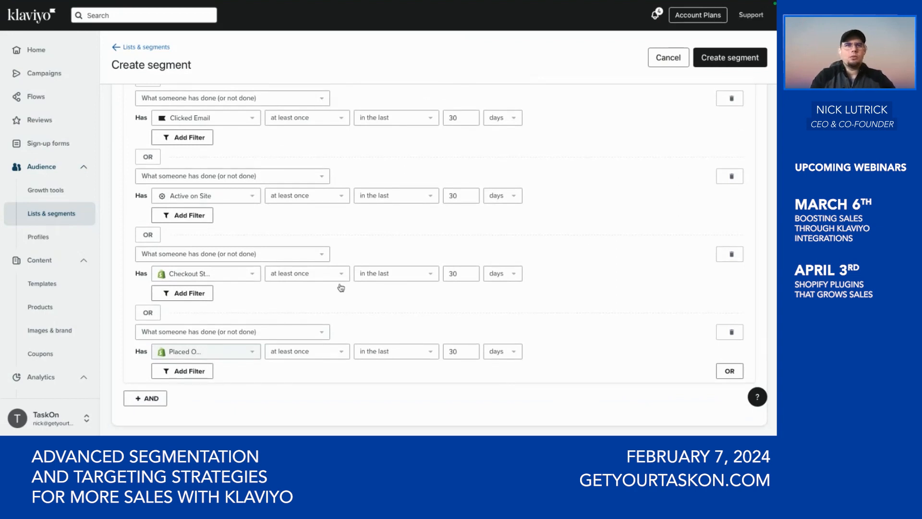
{"action": "scroll", "coordinate": [341, 287], "scroll_direction": "up", "scroll_amount": 2}
{"action": "scroll", "coordinate": [606, 249], "scroll_direction": "down", "scroll_amount": 2}
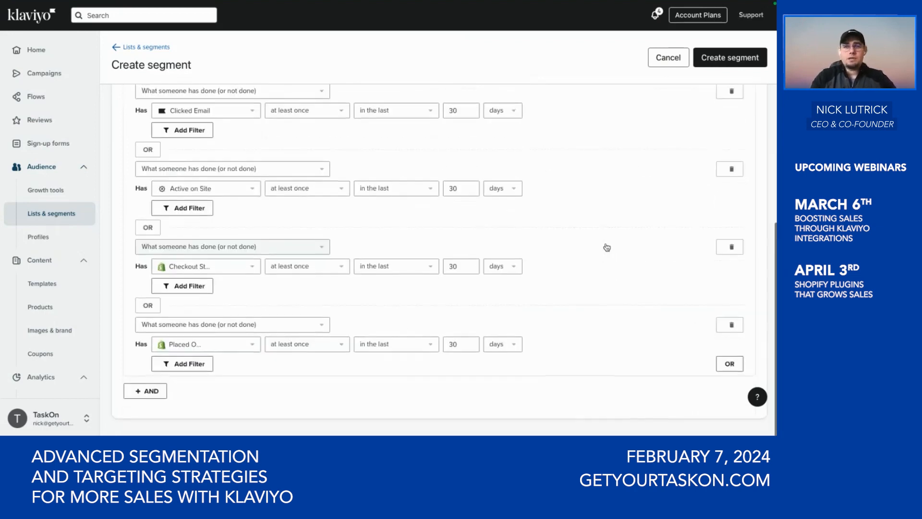
{"action": "scroll", "coordinate": [607, 247], "scroll_direction": "up", "scroll_amount": 1}
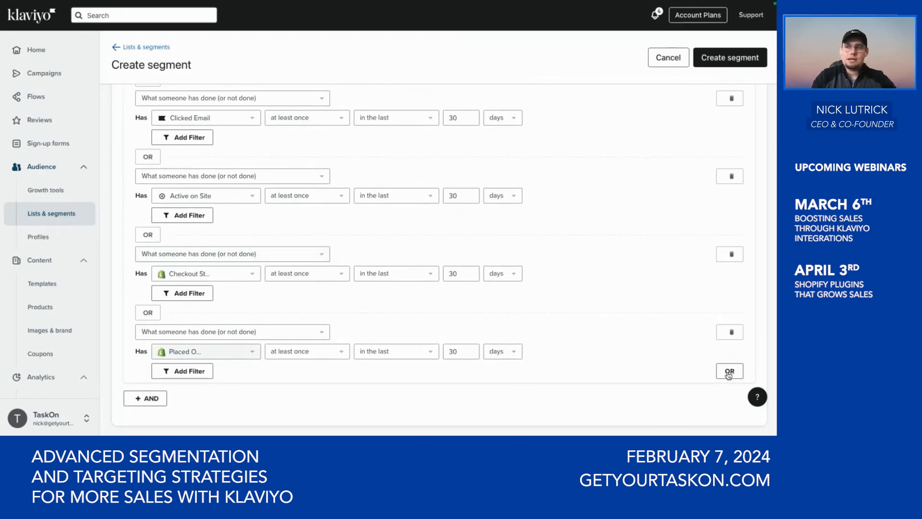
- Add an AND condition that the person can receive email marketing, and remove its subscribed filter
{"action": "left_click", "coordinate": [139, 402]}
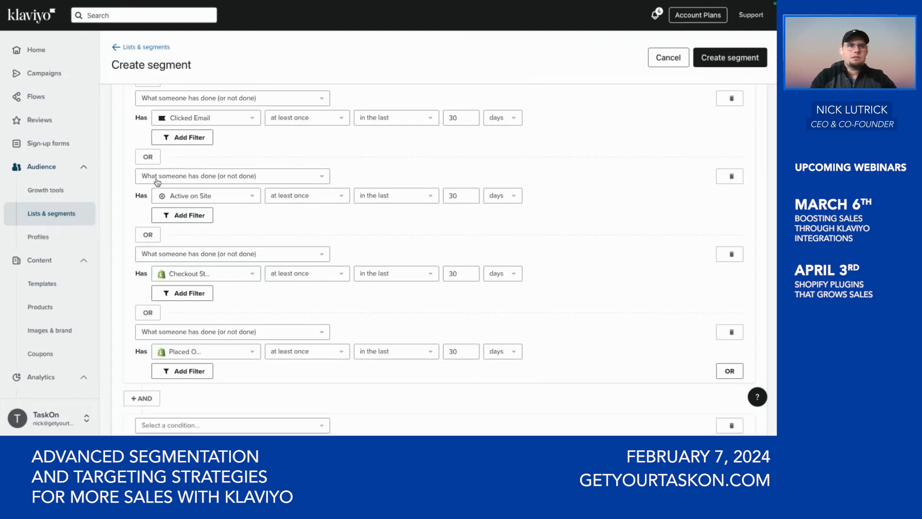
{"action": "scroll", "coordinate": [154, 181], "scroll_direction": "up", "scroll_amount": 5}
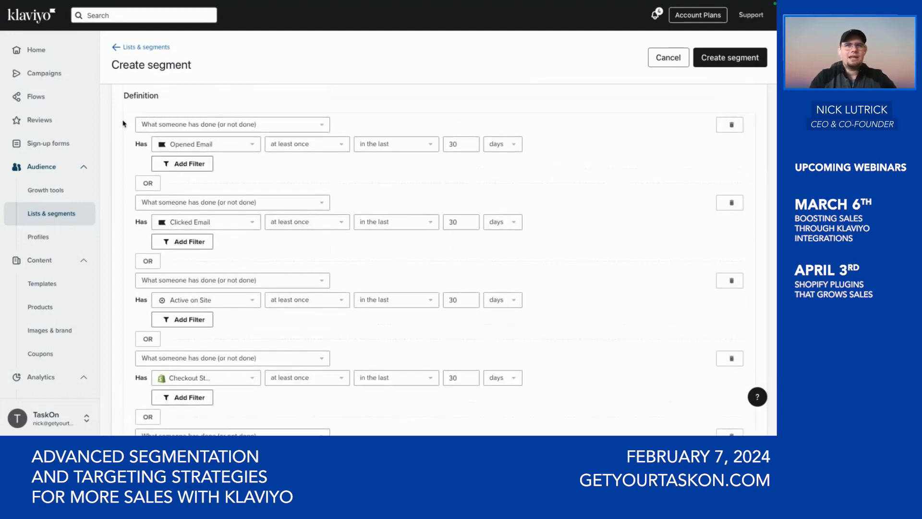
{"action": "scroll", "coordinate": [312, 273], "scroll_direction": "down", "scroll_amount": 1}
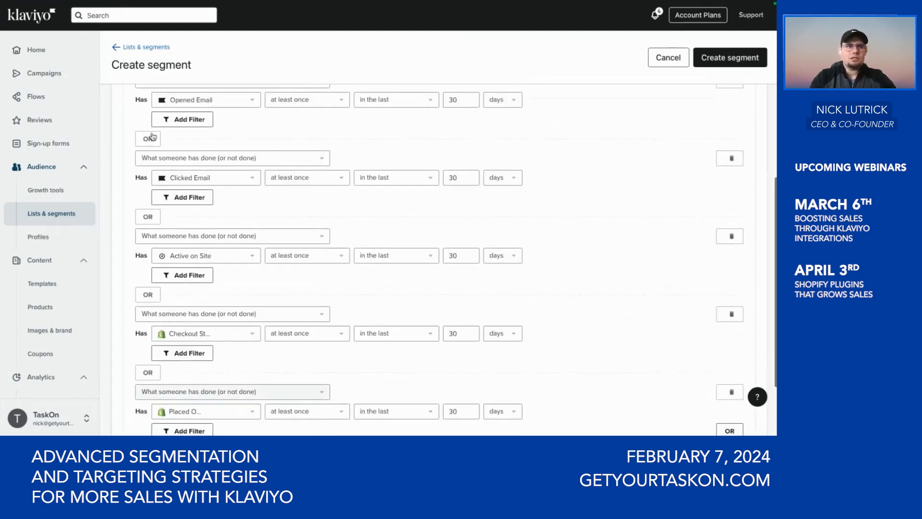
{"action": "scroll", "coordinate": [208, 331], "scroll_direction": "down", "scroll_amount": 2}
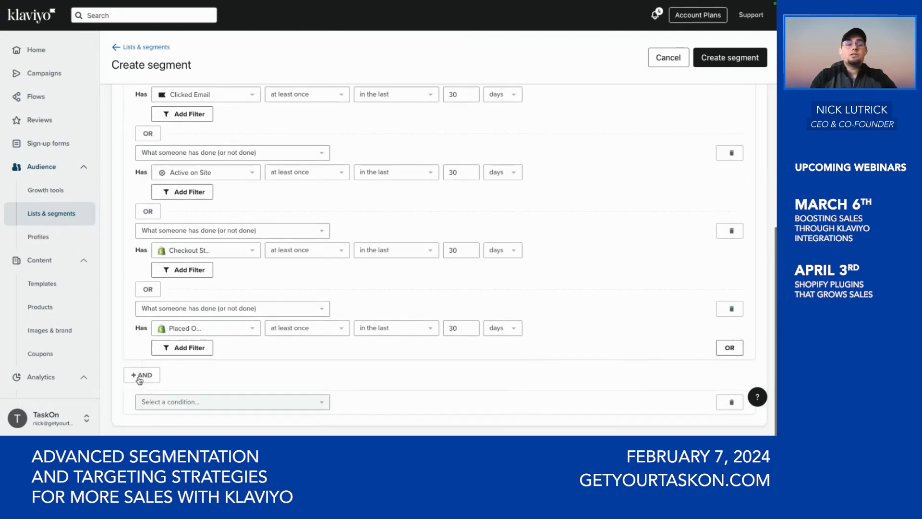
{"action": "left_click", "coordinate": [301, 403]}
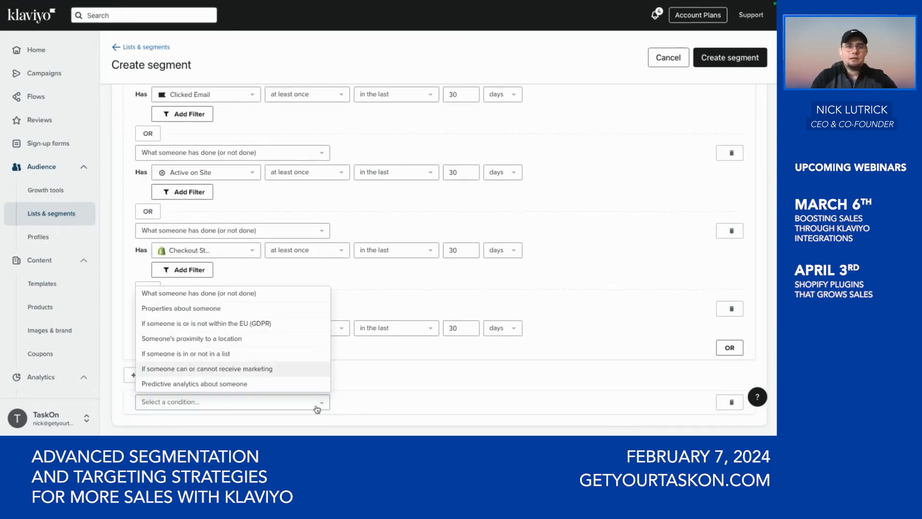
{"action": "left_click", "coordinate": [205, 369]}
{"action": "scroll", "coordinate": [203, 355], "scroll_direction": "down", "scroll_amount": 2}
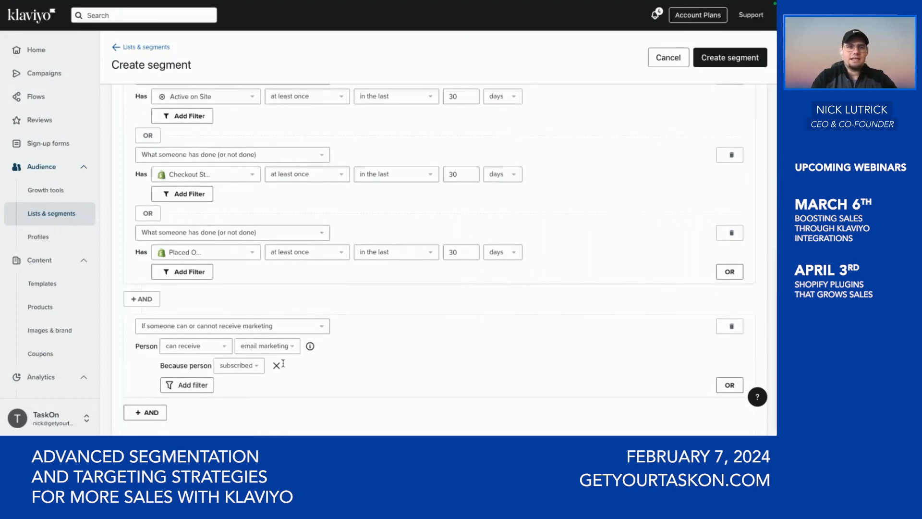
{"action": "left_click", "coordinate": [277, 366]}
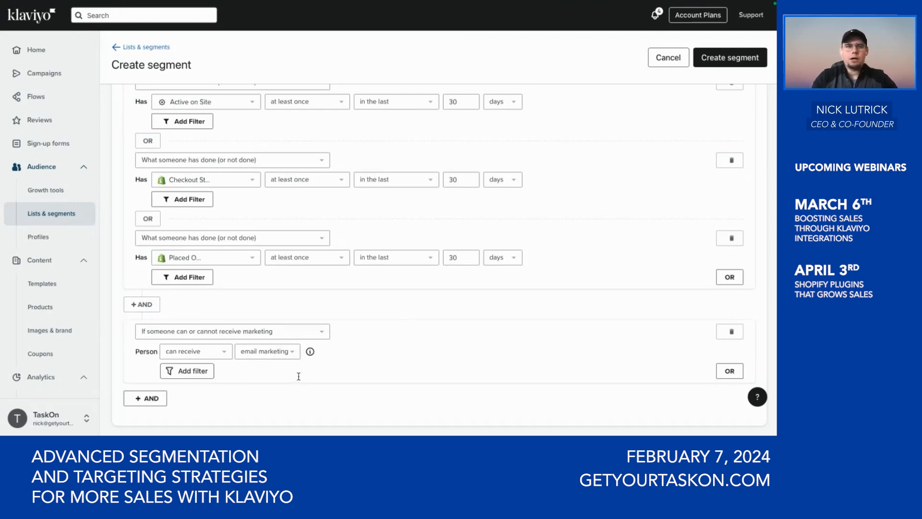
- Review the finished definition, create the Engaged - 30 Days segment and return to the lists and segments overview
{"action": "left_click", "coordinate": [292, 353]}
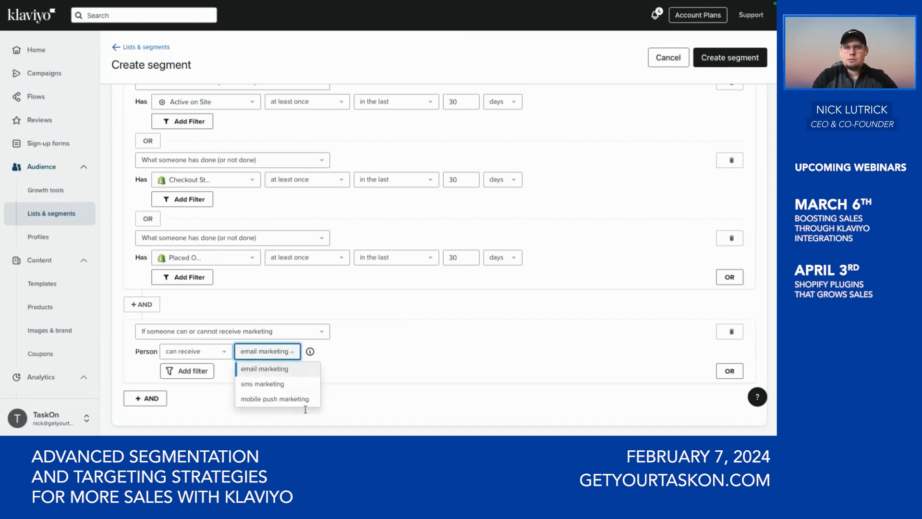
{"action": "scroll", "coordinate": [401, 350], "scroll_direction": "up", "scroll_amount": 5}
{"action": "scroll", "coordinate": [401, 348], "scroll_direction": "up", "scroll_amount": 2}
{"action": "scroll", "coordinate": [199, 185], "scroll_direction": "down", "scroll_amount": 6}
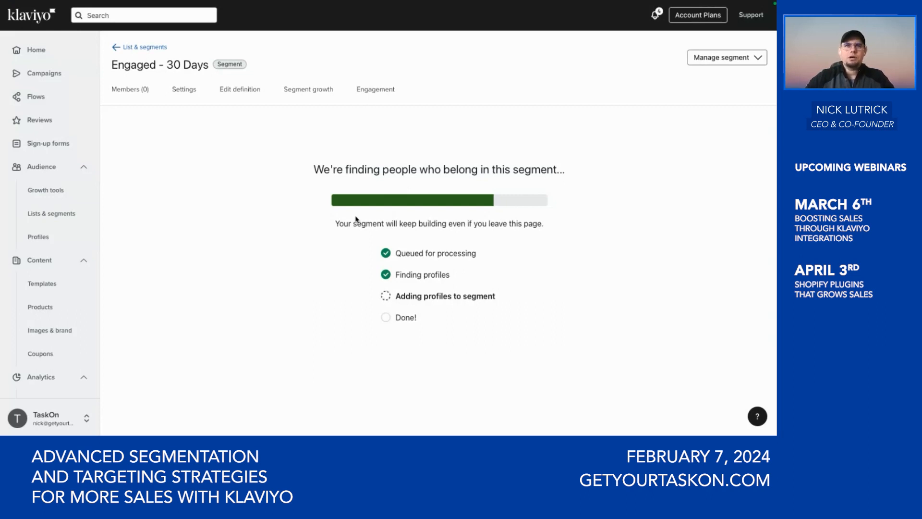
{"action": "left_click", "coordinate": [116, 47]}
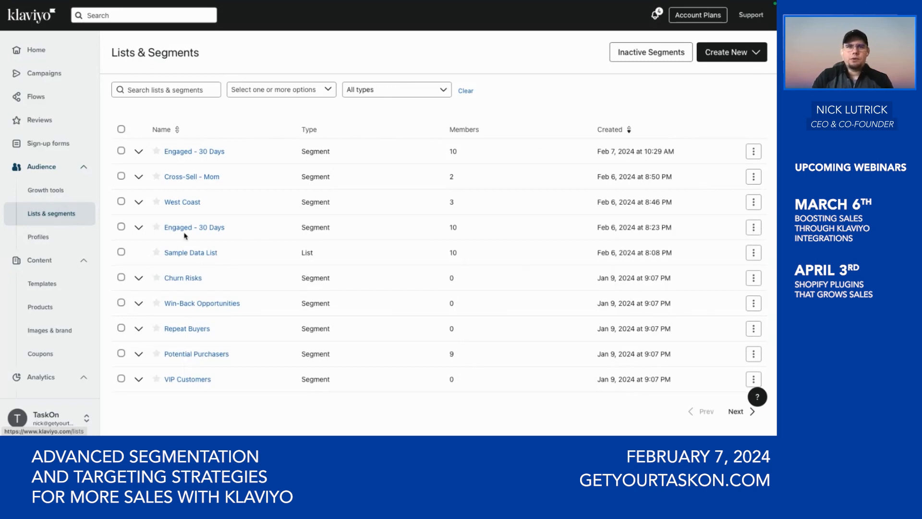
- Review the definition of the Engaged - 30 Days segment created on Feb 6, update the segment and return to the overview
{"action": "left_click", "coordinate": [753, 229]}
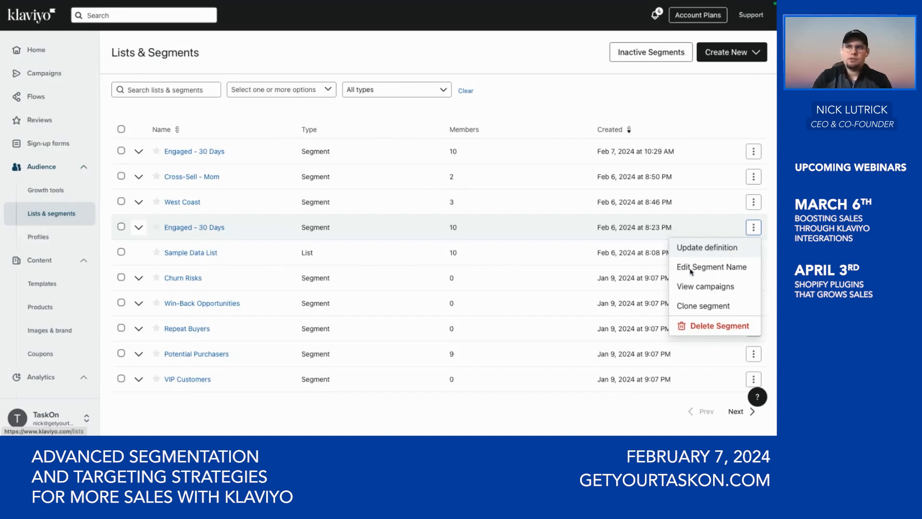
{"action": "left_click", "coordinate": [202, 229]}
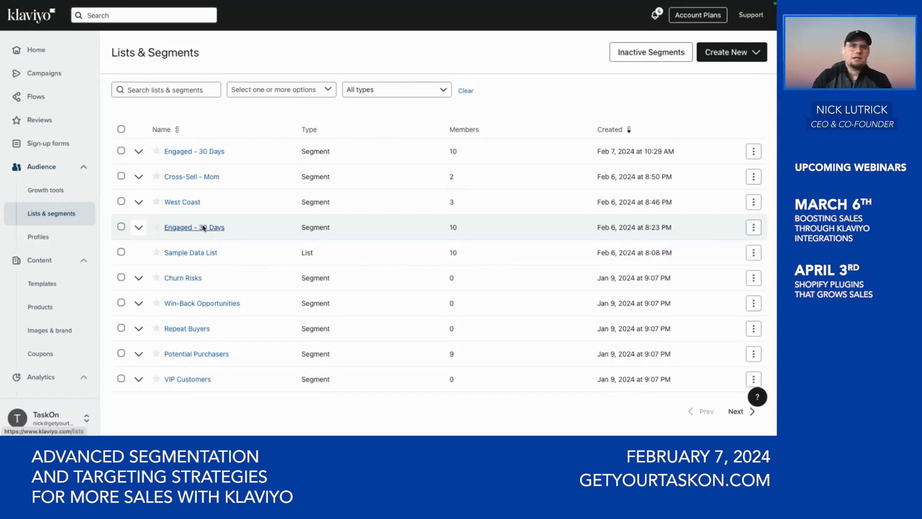
{"action": "left_click", "coordinate": [202, 229]}
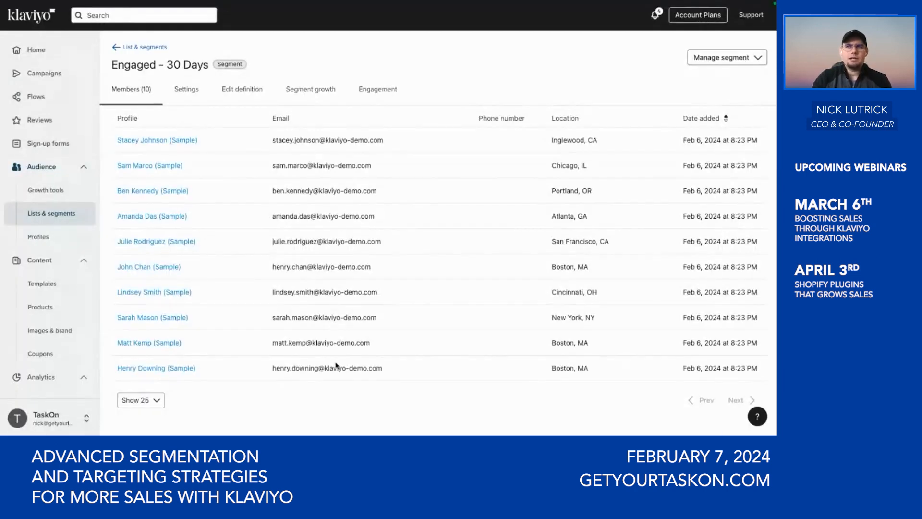
{"action": "left_click", "coordinate": [186, 89]}
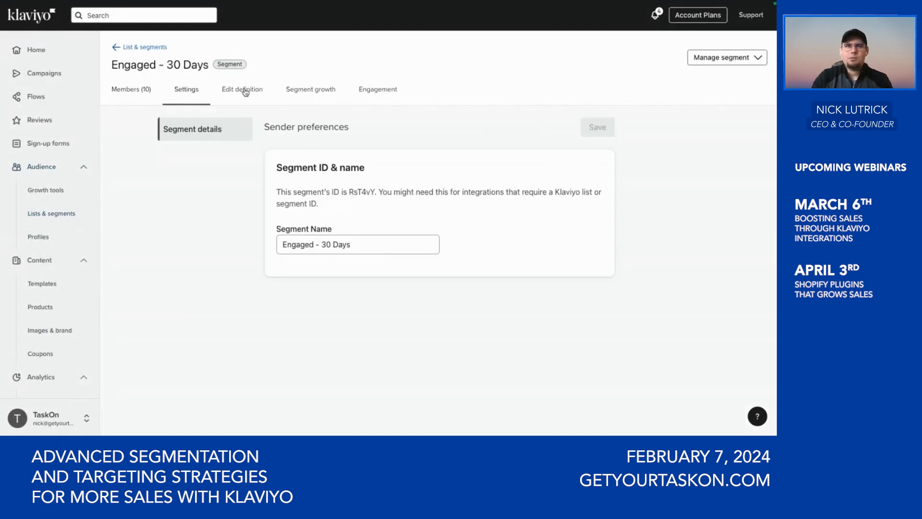
{"action": "left_click", "coordinate": [246, 91]}
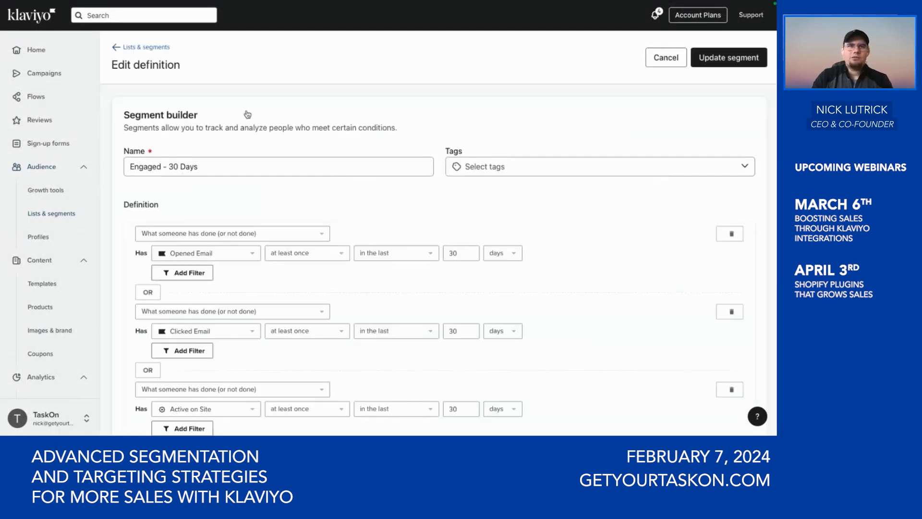
{"action": "scroll", "coordinate": [367, 151], "scroll_direction": "down", "scroll_amount": 1}
{"action": "scroll", "coordinate": [368, 151], "scroll_direction": "down", "scroll_amount": 5}
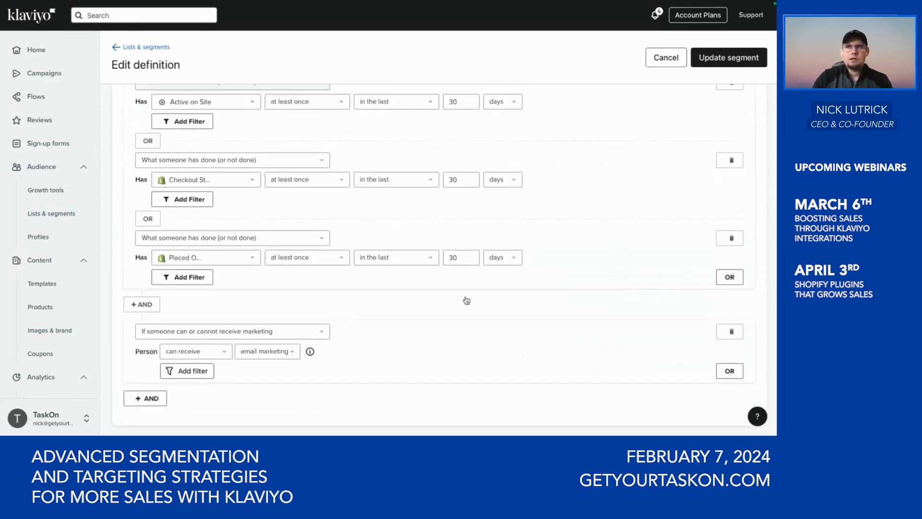
{"action": "left_click", "coordinate": [728, 63]}
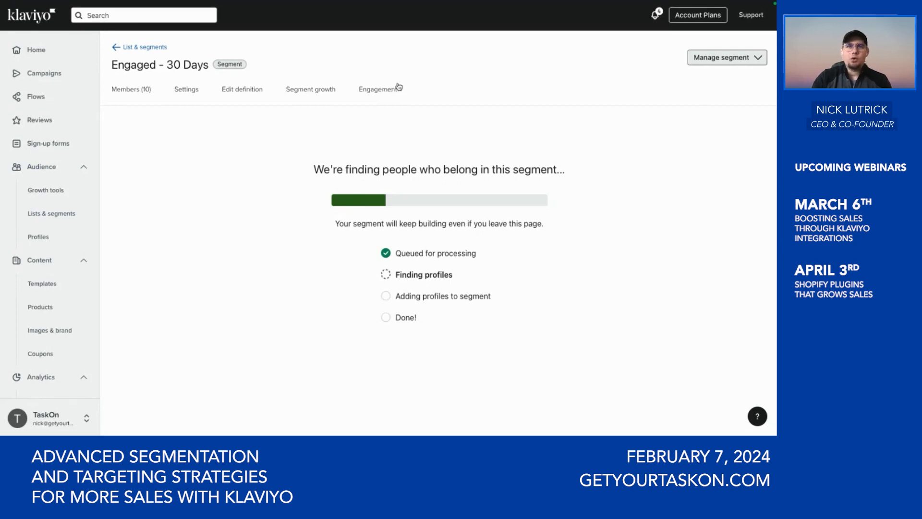
{"action": "left_click", "coordinate": [118, 48]}
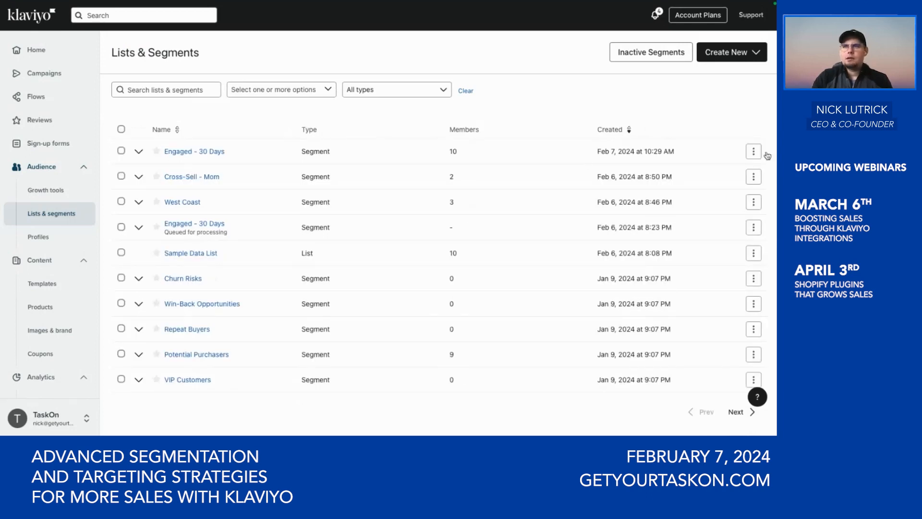
- Clone the Engaged - 30 Days segment created on Feb 7 and name the copy Engaged - 60 Days
{"action": "left_click", "coordinate": [753, 151]}
{"action": "left_click", "coordinate": [697, 230]}
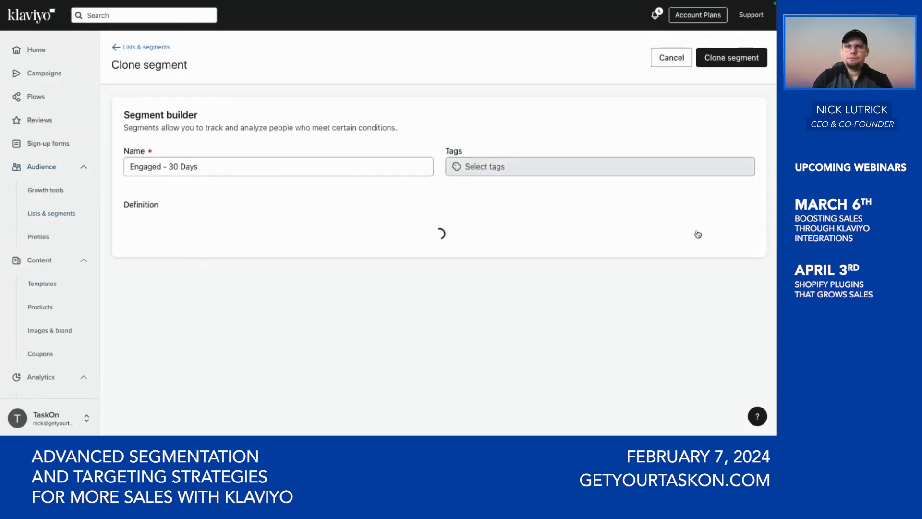
{"action": "left_click", "coordinate": [172, 166]}
{"action": "key", "text": "BackSpace"}
{"action": "type", "text": "6"}
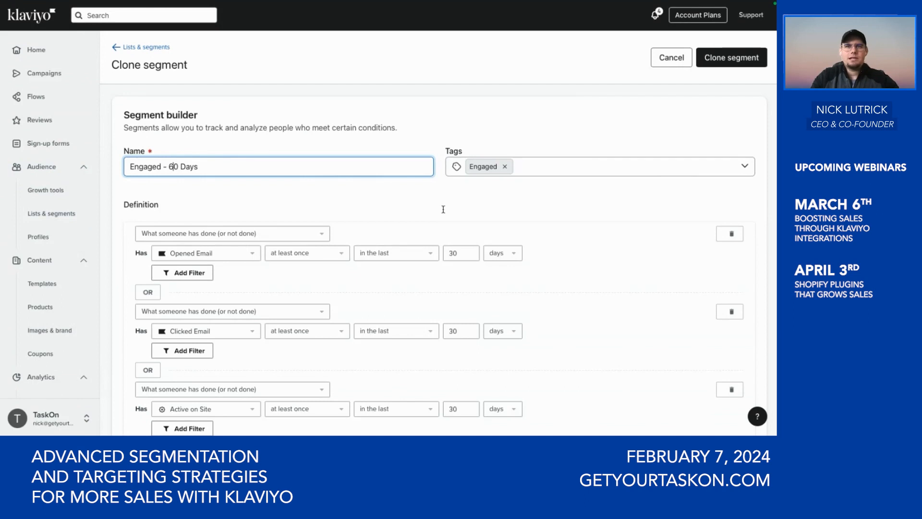
- Set the time window of every activity condition to 60 days, create the cloned segment and return to the overview
{"action": "left_click", "coordinate": [453, 253]}
{"action": "scroll", "coordinate": [452, 253], "scroll_direction": "down", "scroll_amount": 3}
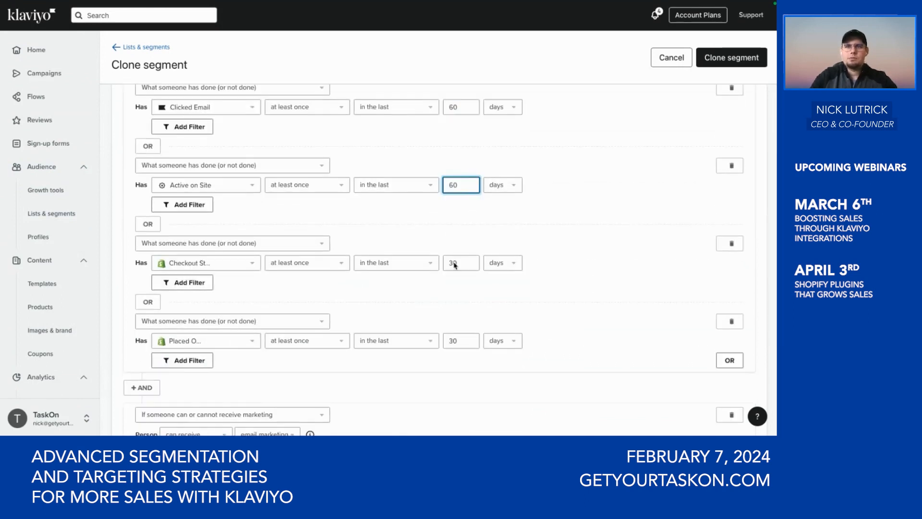
{"action": "double_click", "coordinate": [454, 263]}
{"action": "type", "text": "60"}
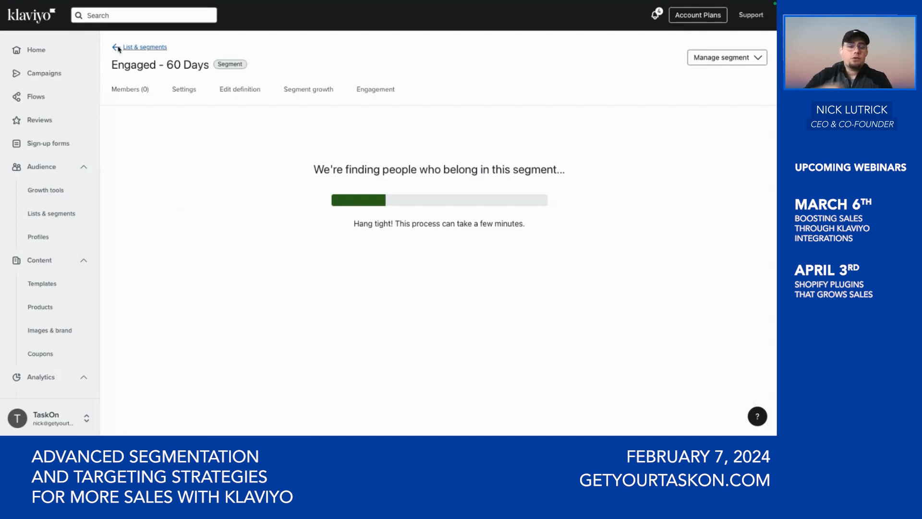
{"action": "left_click", "coordinate": [119, 48]}
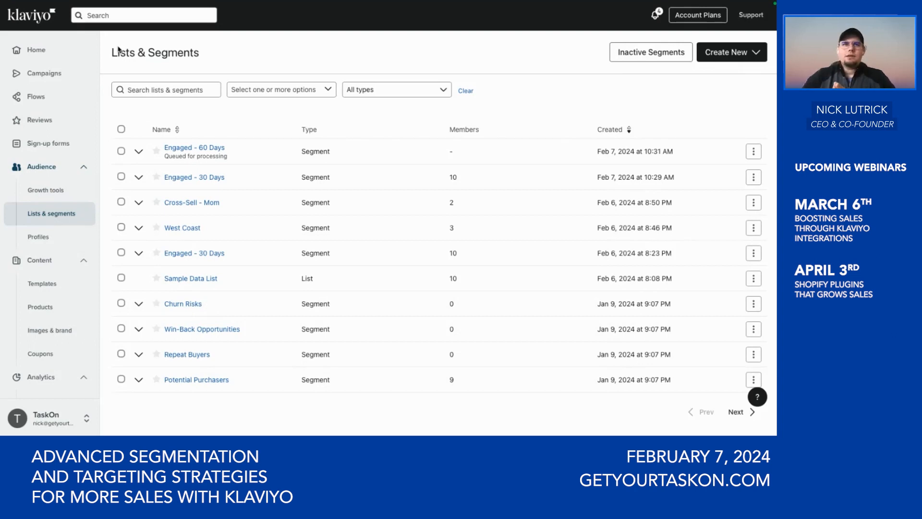
- Start a new segment and reload the page to get an empty segment builder
{"action": "left_click", "coordinate": [745, 54]}
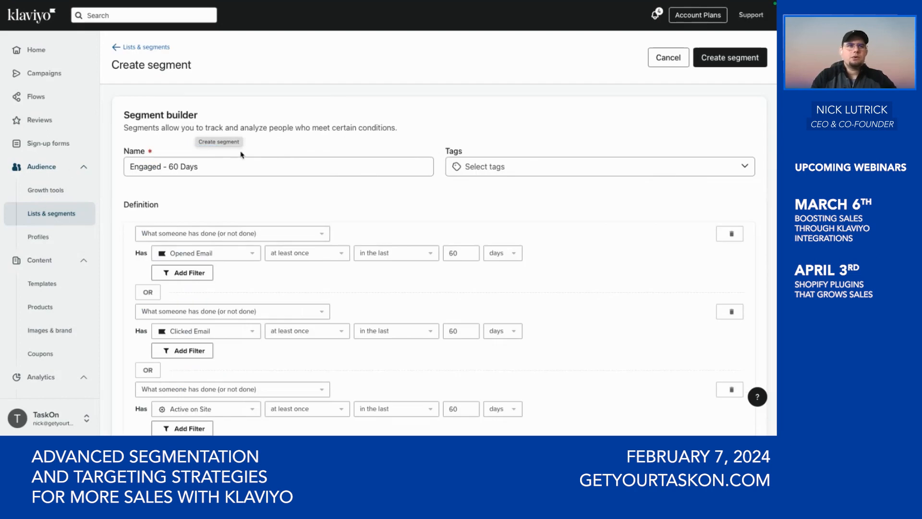
{"action": "scroll", "coordinate": [408, 195], "scroll_direction": "down", "scroll_amount": 2}
{"action": "scroll", "coordinate": [410, 196], "scroll_direction": "up", "scroll_amount": 2}
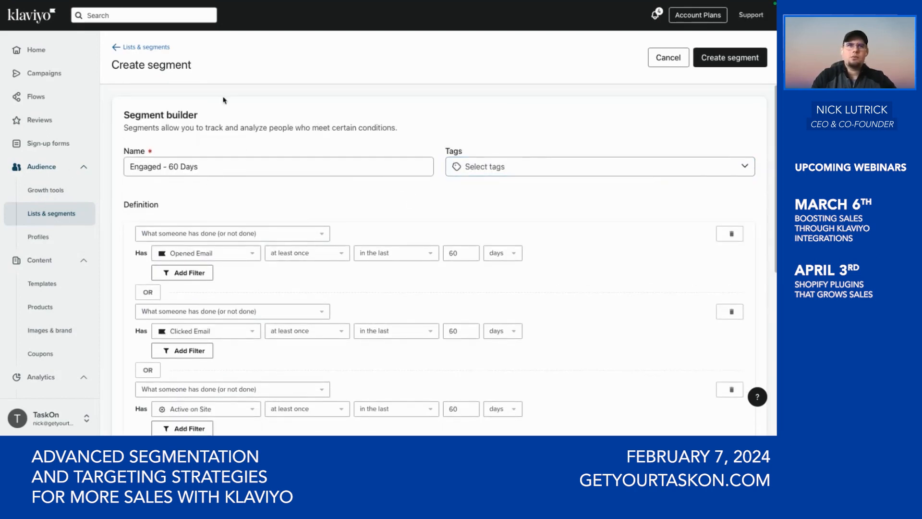
{"action": "mouse_move", "coordinate": [541, 25]}
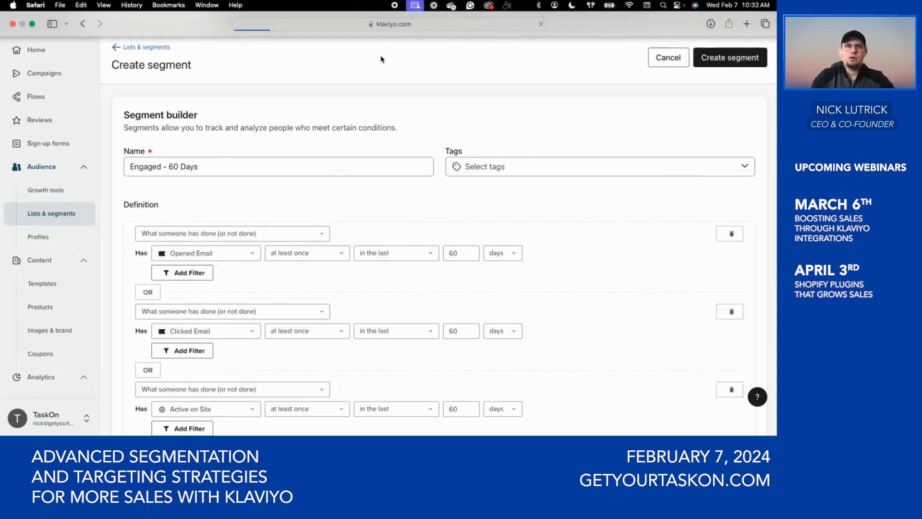
{"action": "key", "text": "super+r"}
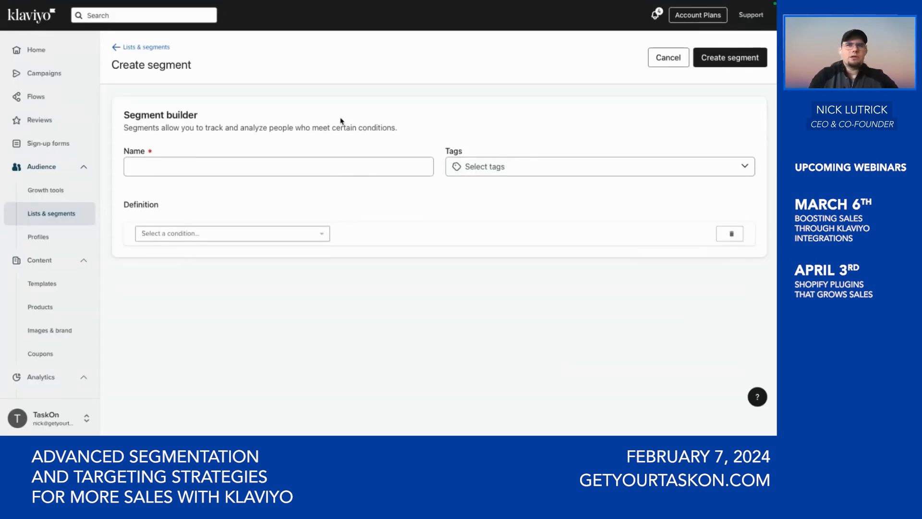
- Name the new segment VIP Customers and assign it a newly created VIP tag
{"action": "left_click", "coordinate": [177, 170]}
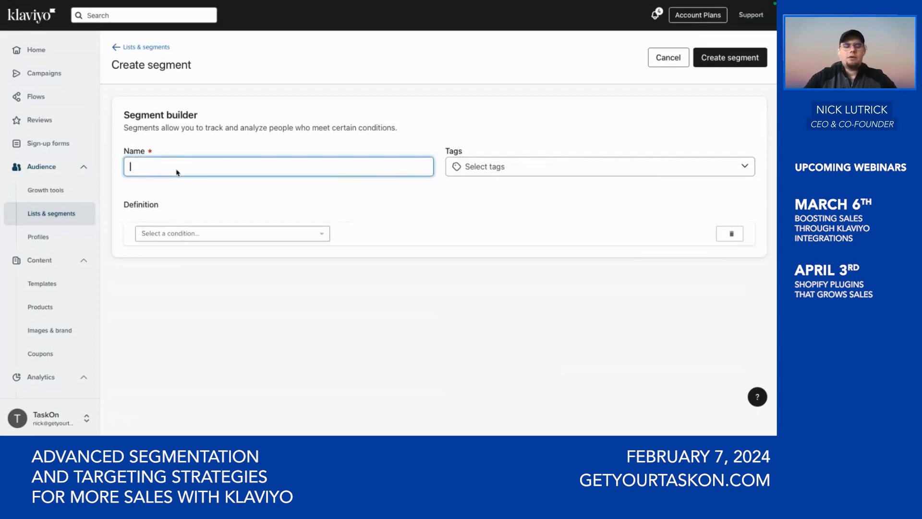
{"action": "type", "text": "VIP"}
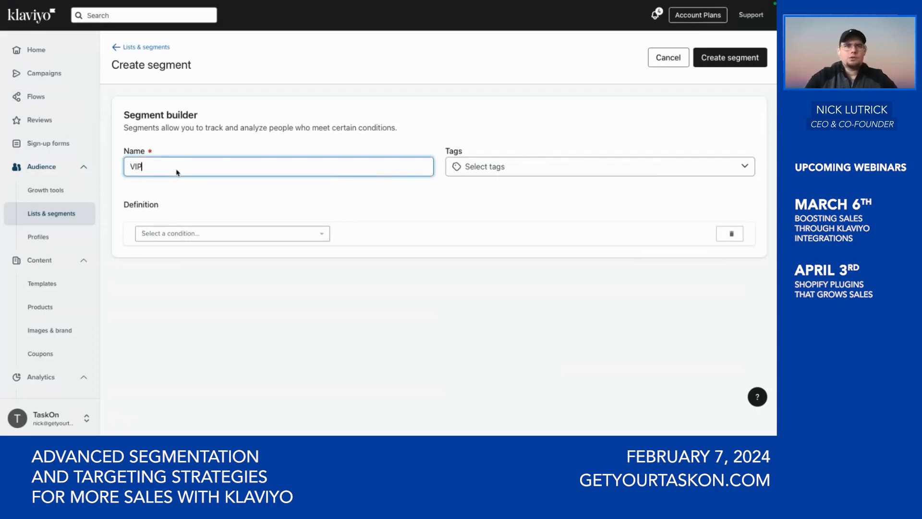
{"action": "type", "text": " Customers"}
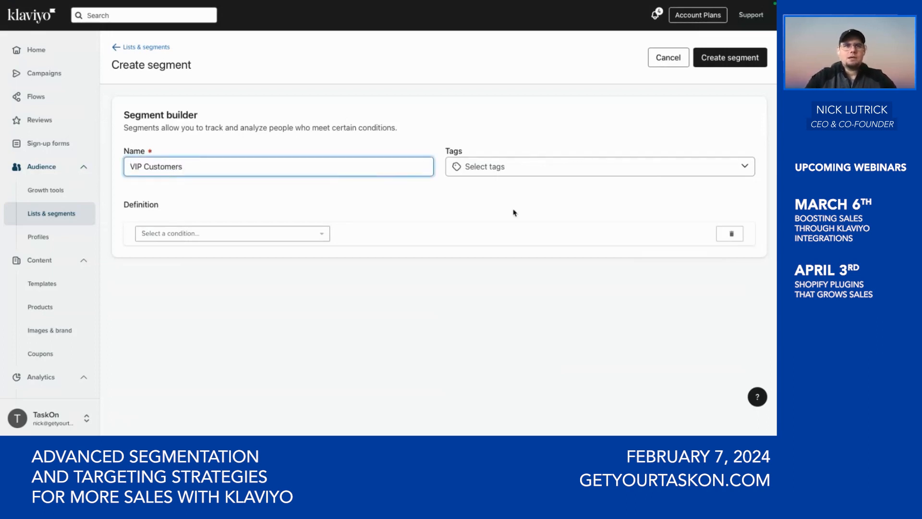
{"action": "left_click", "coordinate": [479, 166]}
{"action": "type", "text": "VIP"}
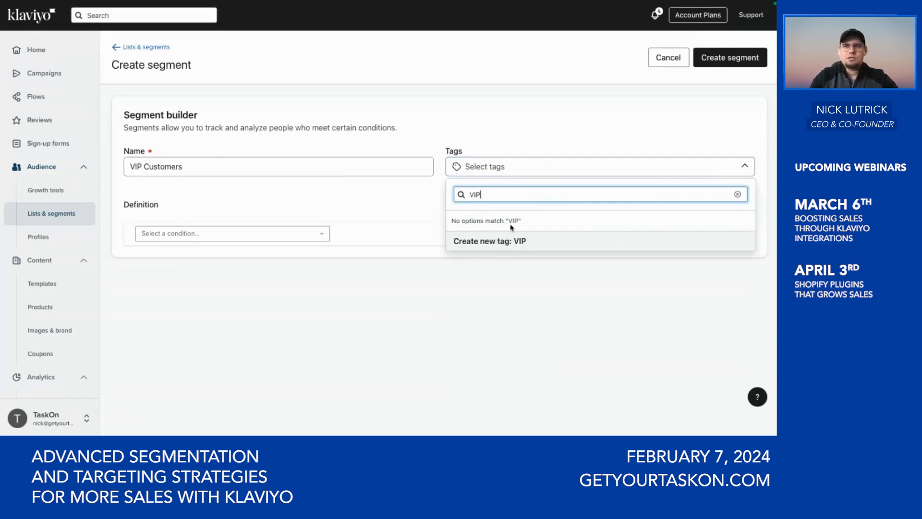
{"action": "left_click", "coordinate": [519, 241]}
{"action": "left_click", "coordinate": [373, 197]}
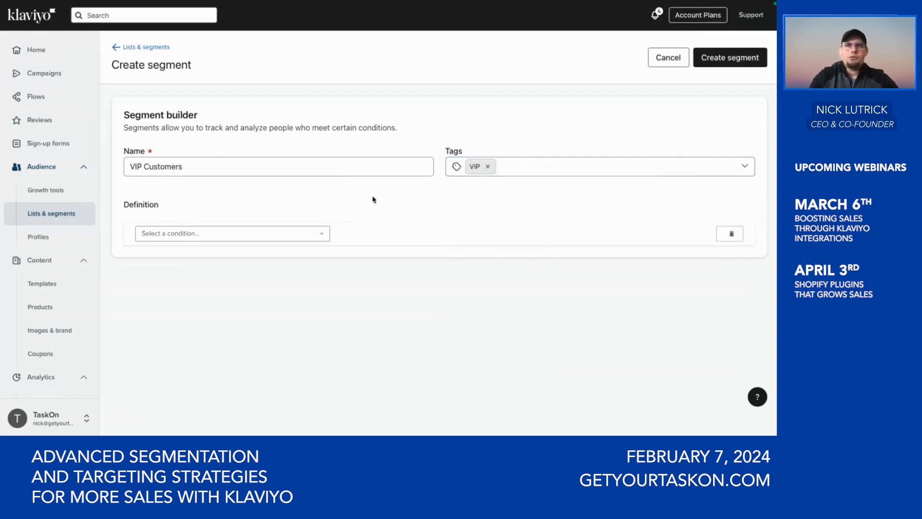
- Add a first VIP condition for people who have the Shopify metric Placed Order at least 5 times over all time
{"action": "left_click", "coordinate": [325, 234]}
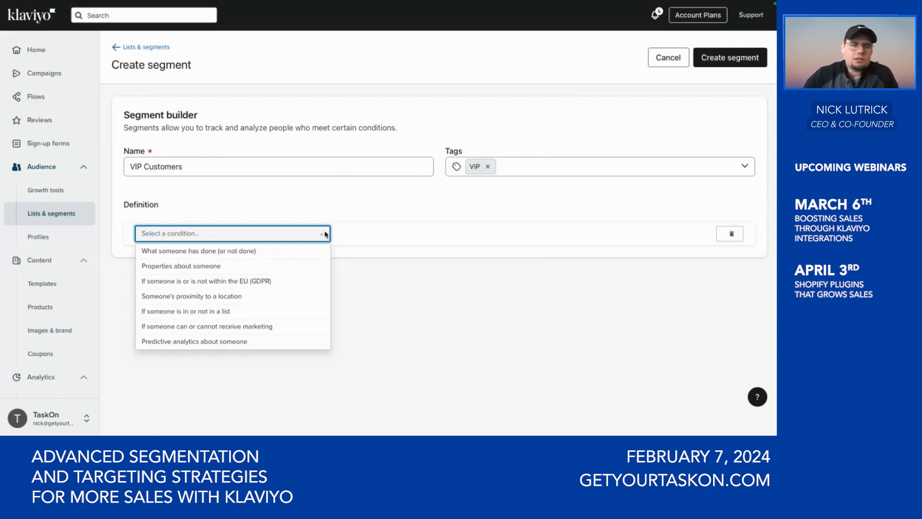
{"action": "left_click", "coordinate": [206, 250]}
{"action": "left_click", "coordinate": [230, 253]}
{"action": "scroll", "coordinate": [182, 336], "scroll_direction": "down", "scroll_amount": 10}
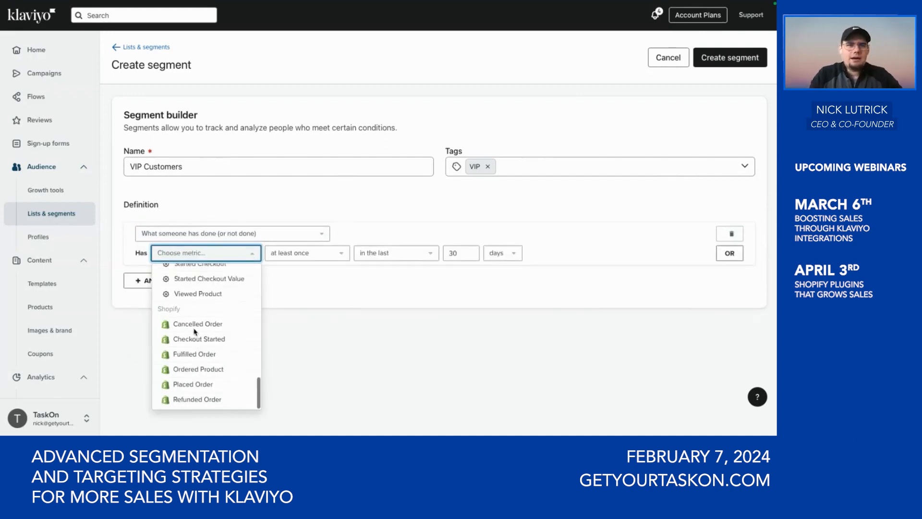
{"action": "left_click", "coordinate": [197, 386]}
{"action": "left_click", "coordinate": [373, 254]}
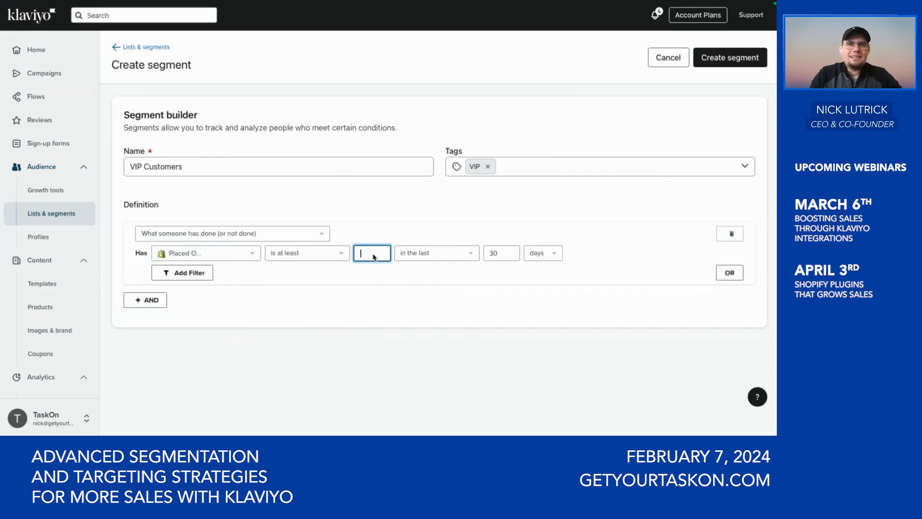
{"action": "type", "text": "5"}
{"action": "left_click", "coordinate": [456, 253]}
{"action": "left_click", "coordinate": [425, 273]}
- Add an OR condition for people whose Placed Order Value is at least 1,000 over all time
{"action": "left_click", "coordinate": [730, 273]}
{"action": "left_click", "coordinate": [230, 311]}
{"action": "left_click", "coordinate": [216, 326]}
{"action": "scroll", "coordinate": [206, 288], "scroll_direction": "down", "scroll_amount": 2}
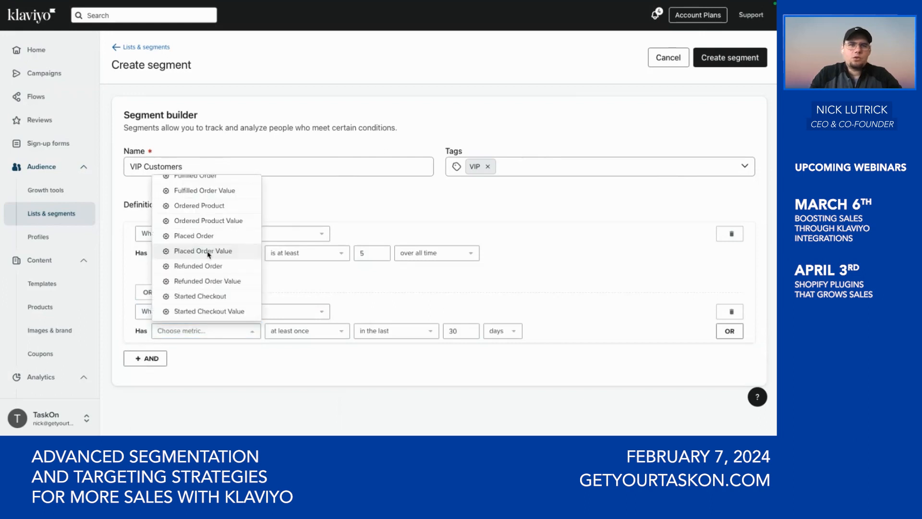
{"action": "left_click", "coordinate": [192, 249]}
{"action": "left_click", "coordinate": [329, 331]}
{"action": "left_click", "coordinate": [307, 268]}
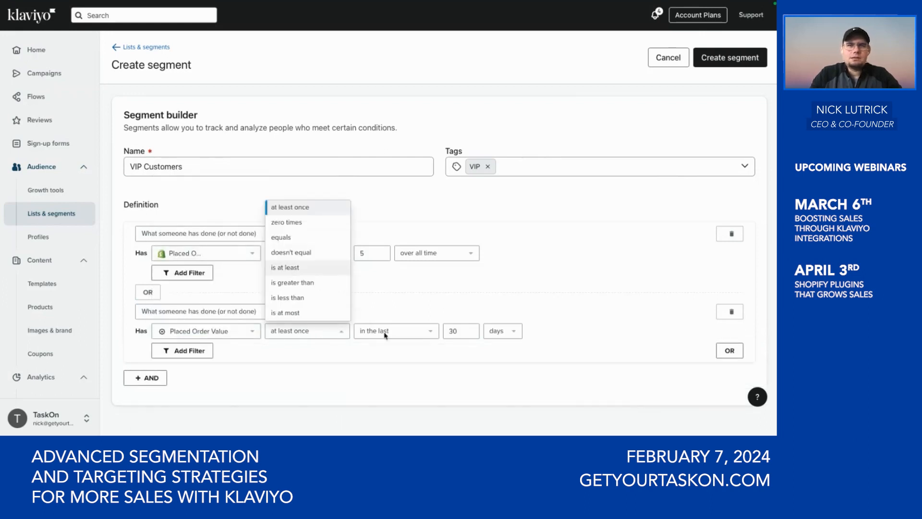
{"action": "left_click", "coordinate": [385, 335]}
{"action": "type", "text": "1,000"}
{"action": "left_click", "coordinate": [431, 332]}
{"action": "left_click", "coordinate": [417, 347]}
- Add another OR condition using predictive analytics, requiring an Average Order Value of at least 100
{"action": "left_click", "coordinate": [730, 350]}
{"action": "left_click", "coordinate": [166, 391]}
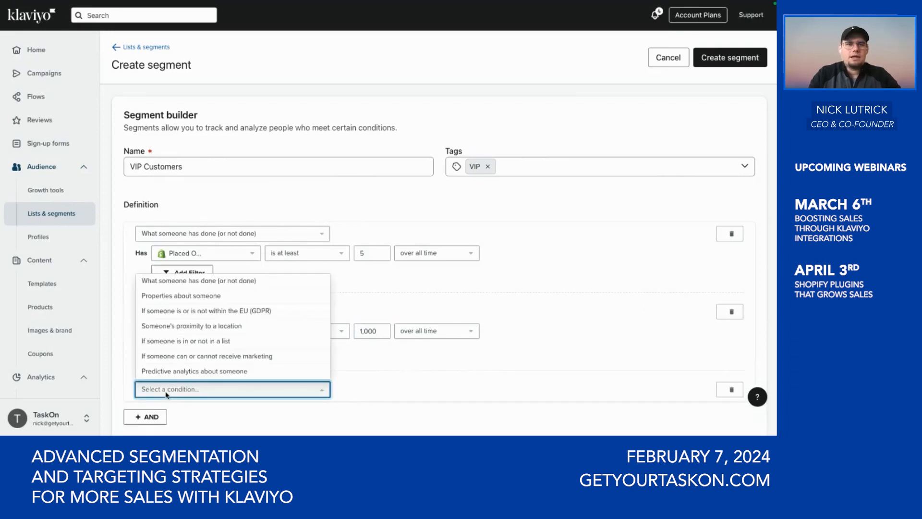
{"action": "left_click", "coordinate": [187, 371]}
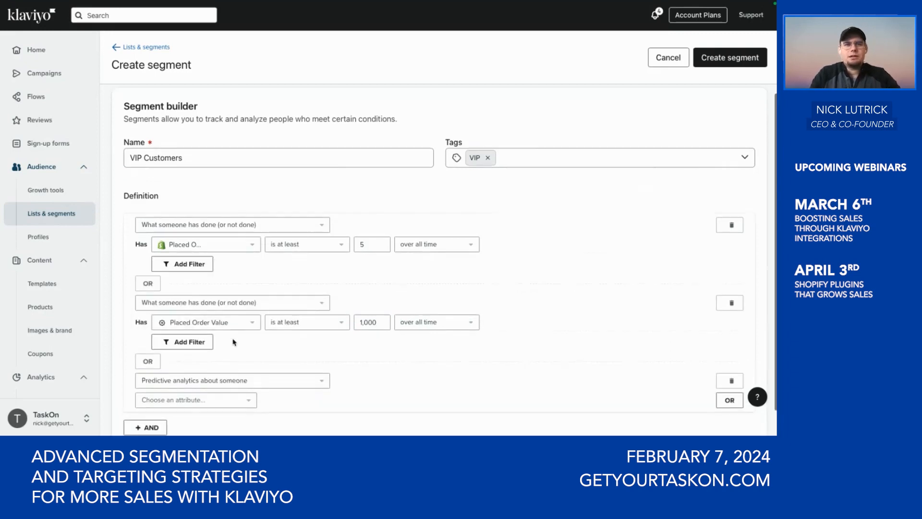
{"action": "scroll", "coordinate": [234, 342], "scroll_direction": "down", "scroll_amount": 1}
{"action": "left_click", "coordinate": [246, 371]}
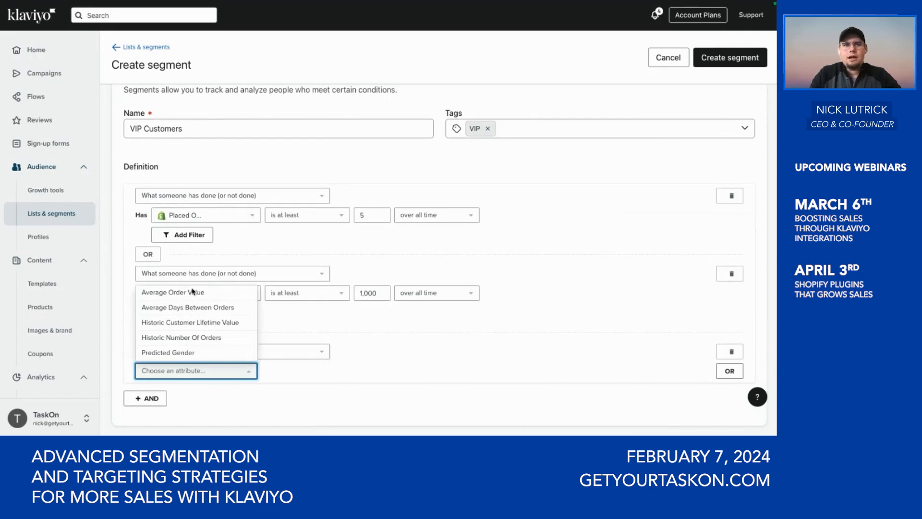
{"action": "left_click", "coordinate": [192, 292]}
{"action": "left_click", "coordinate": [384, 375]}
{"action": "type", "text": "100"}
- Add an AND condition on whether someone can receive marketing, and create the VIP Customers segment
{"action": "left_click", "coordinate": [144, 398]}
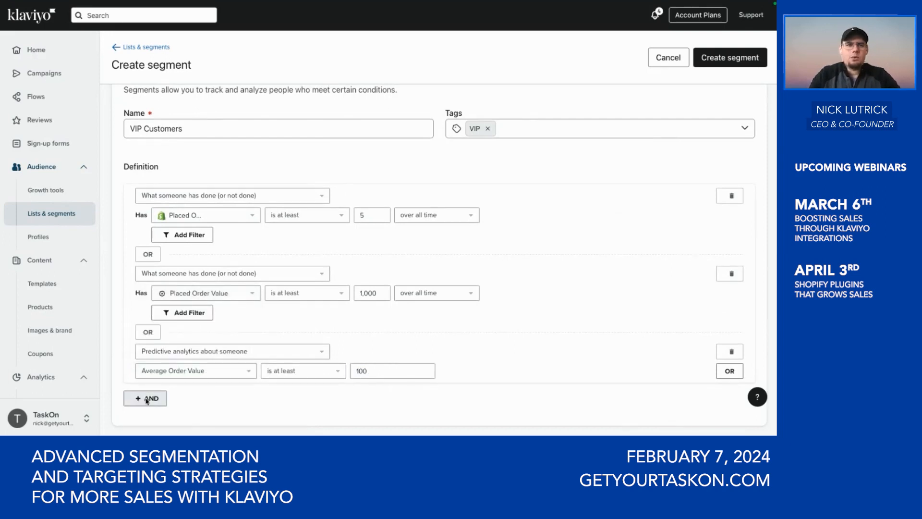
{"action": "scroll", "coordinate": [228, 409], "scroll_direction": "down", "scroll_amount": 1}
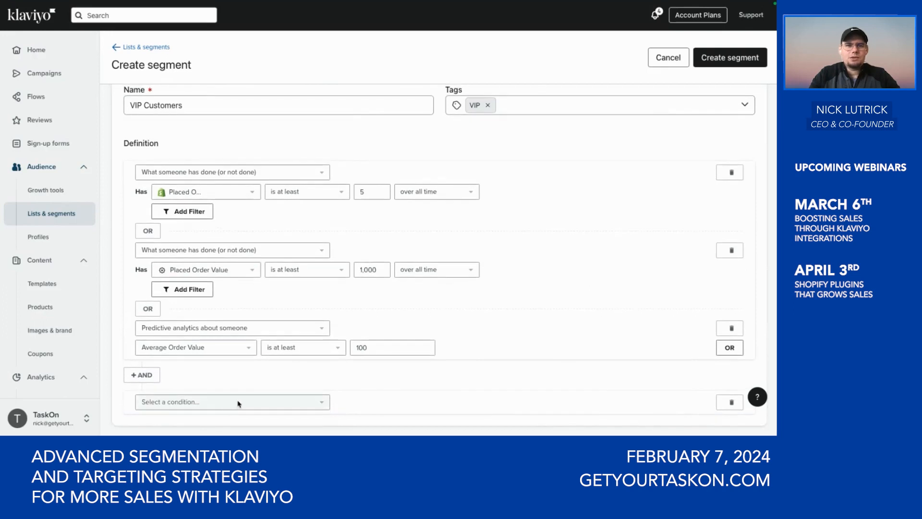
{"action": "left_click", "coordinate": [324, 405]}
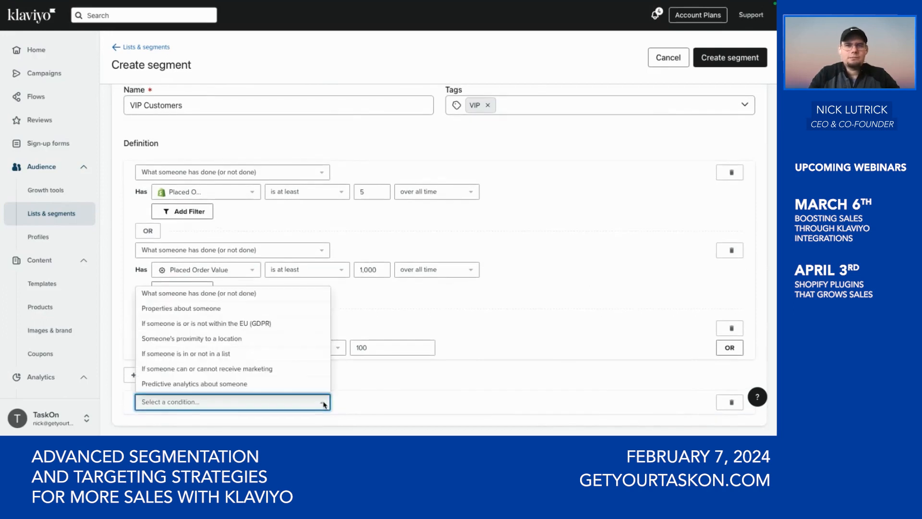
{"action": "left_click", "coordinate": [308, 370]}
{"action": "scroll", "coordinate": [308, 288], "scroll_direction": "down", "scroll_amount": 2}
{"action": "left_click", "coordinate": [730, 57]}
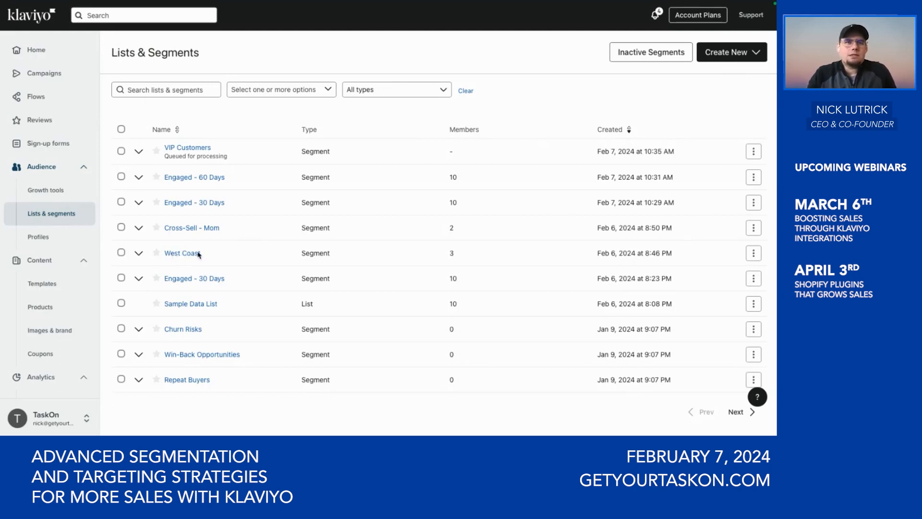
- Open the West Coast segment's definition and examine its conditions and the profile properties available for the State / Region condition
{"action": "left_click", "coordinate": [174, 254]}
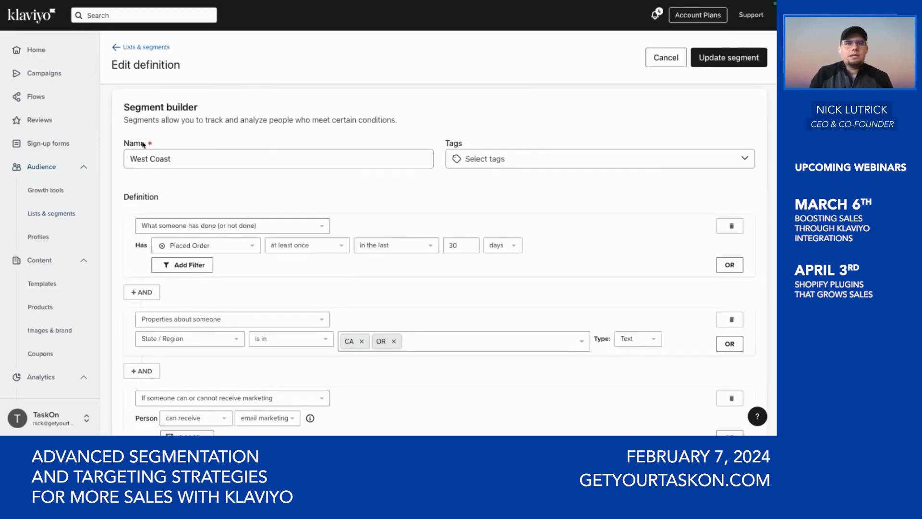
{"action": "scroll", "coordinate": [182, 262], "scroll_direction": "down", "scroll_amount": 1}
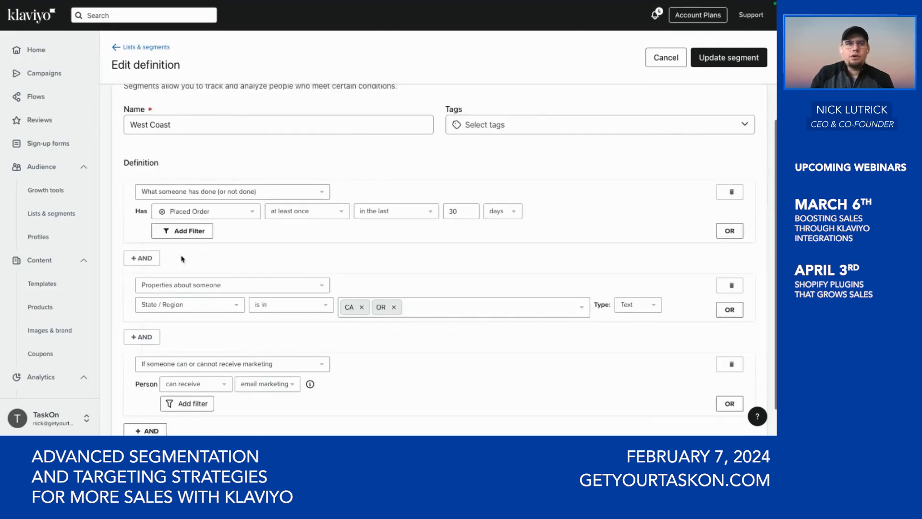
{"action": "left_click", "coordinate": [200, 269]}
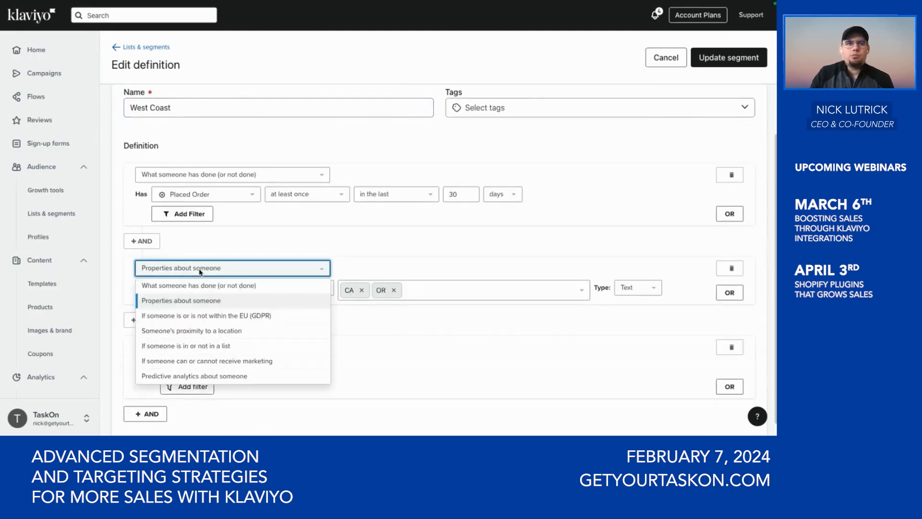
{"action": "left_click", "coordinate": [177, 306]}
{"action": "left_click", "coordinate": [237, 291]}
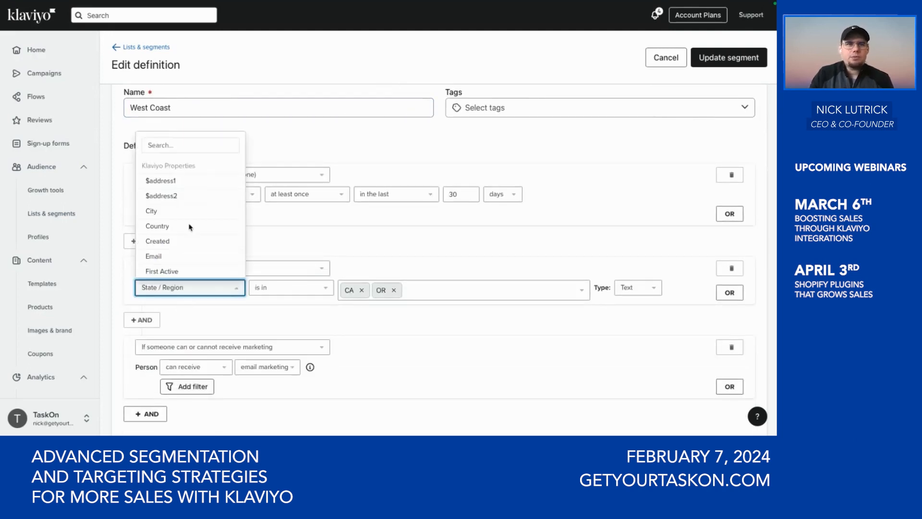
{"action": "scroll", "coordinate": [190, 227], "scroll_direction": "down", "scroll_amount": 5}
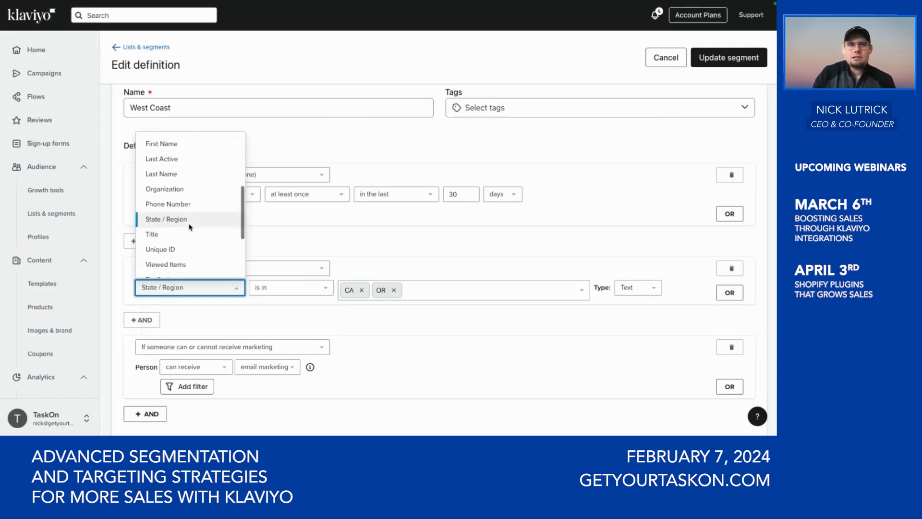
{"action": "scroll", "coordinate": [189, 227], "scroll_direction": "down", "scroll_amount": 3}
{"action": "scroll", "coordinate": [189, 226], "scroll_direction": "up", "scroll_amount": 3}
{"action": "scroll", "coordinate": [189, 227], "scroll_direction": "up", "scroll_amount": 3}
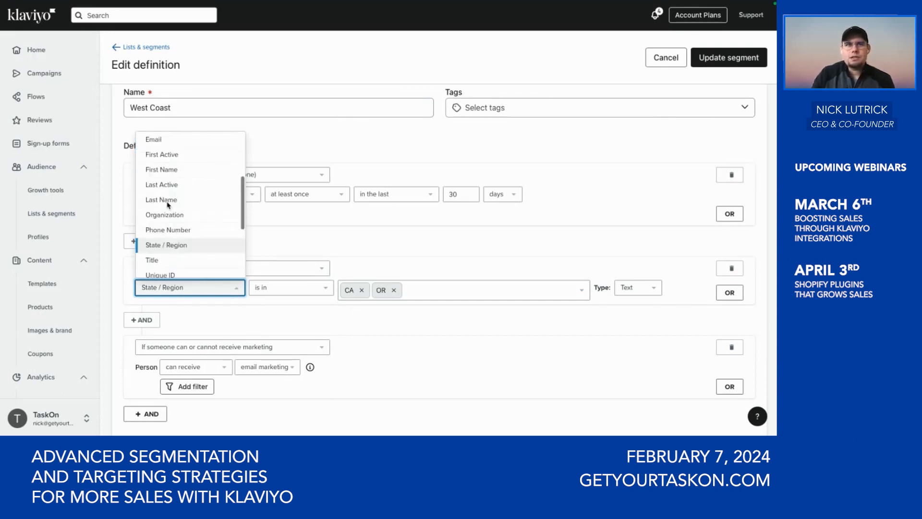
{"action": "scroll", "coordinate": [154, 181], "scroll_direction": "down", "scroll_amount": 3}
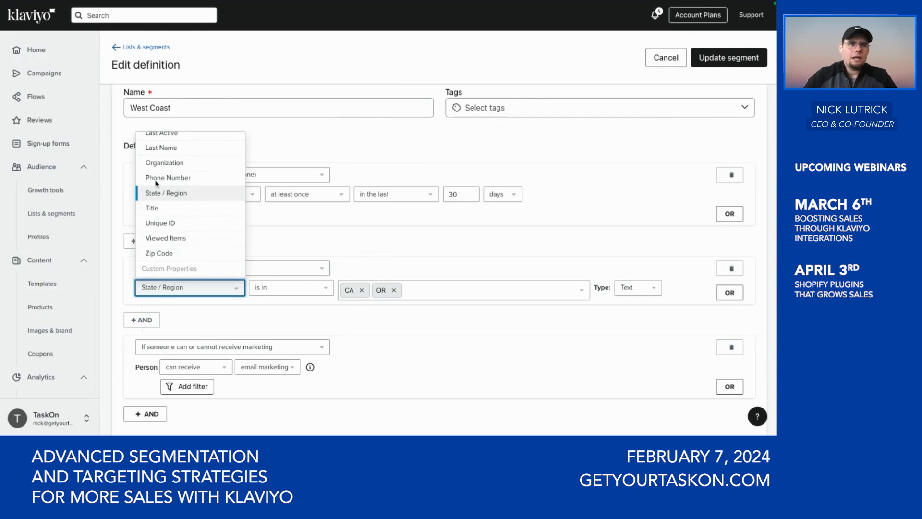
{"action": "left_click", "coordinate": [335, 236]}
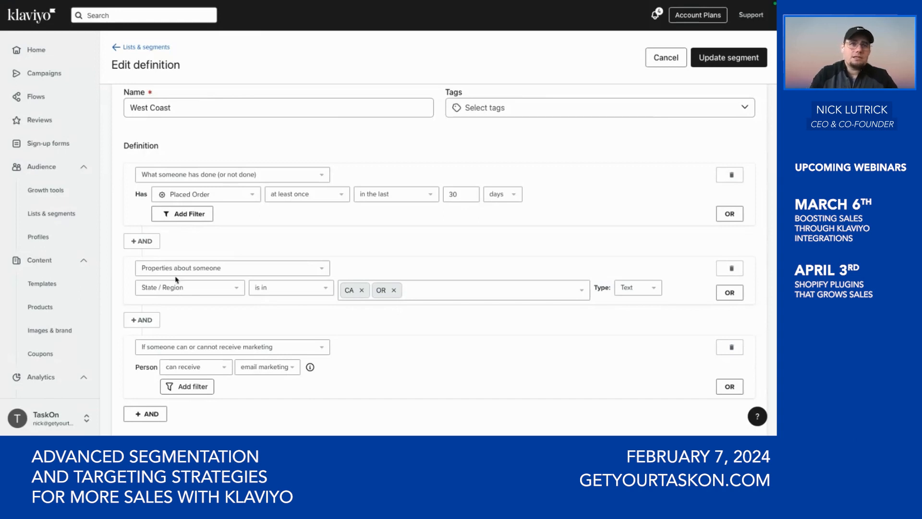
- Review the comparison operators of the State / Region condition and try equals with the value CA
{"action": "left_click", "coordinate": [288, 288]}
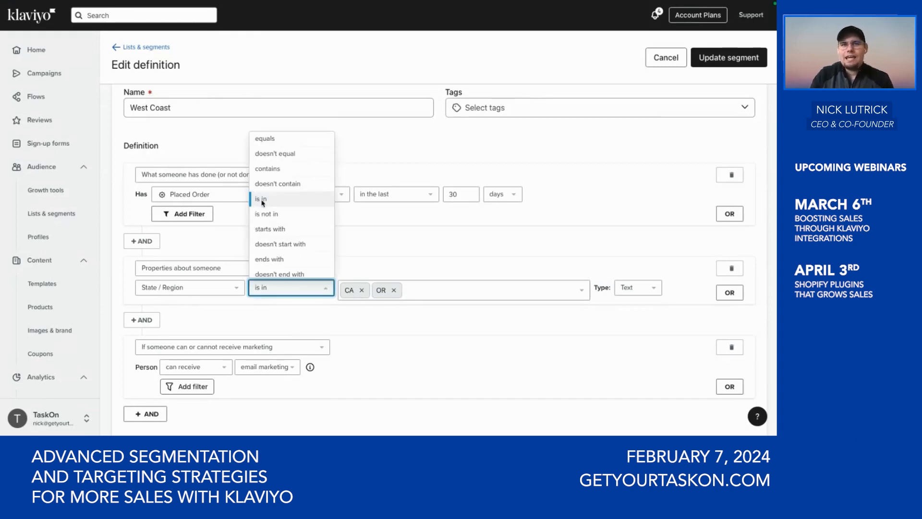
{"action": "scroll", "coordinate": [289, 210], "scroll_direction": "down", "scroll_amount": 1}
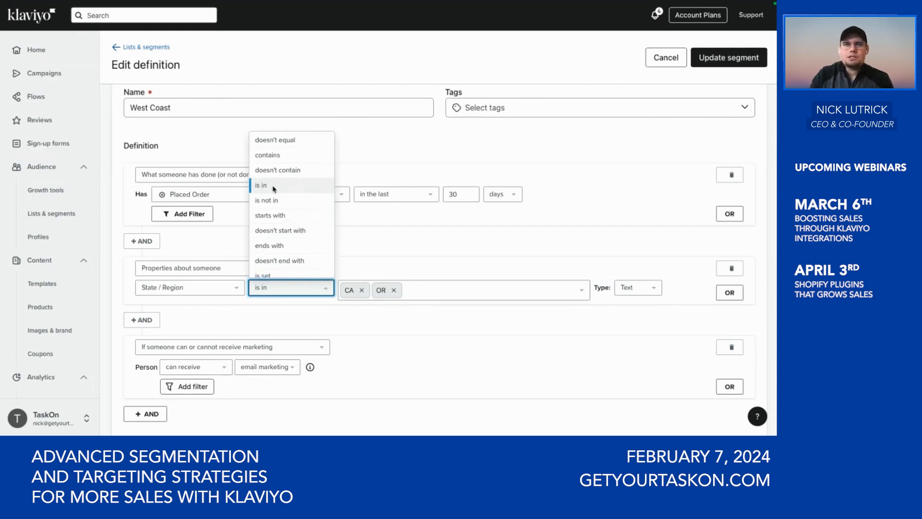
{"action": "scroll", "coordinate": [272, 211], "scroll_direction": "down", "scroll_amount": 1}
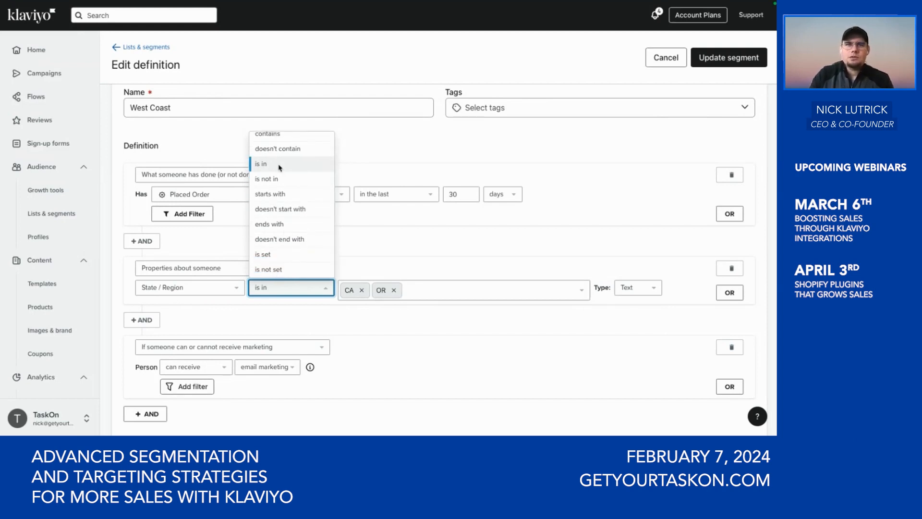
{"action": "scroll", "coordinate": [280, 167], "scroll_direction": "up", "scroll_amount": 2}
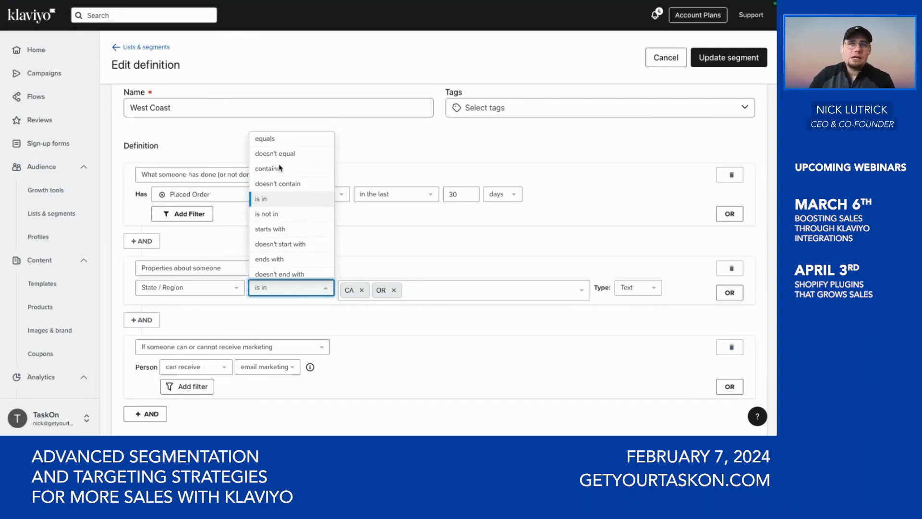
{"action": "left_click", "coordinate": [265, 139]}
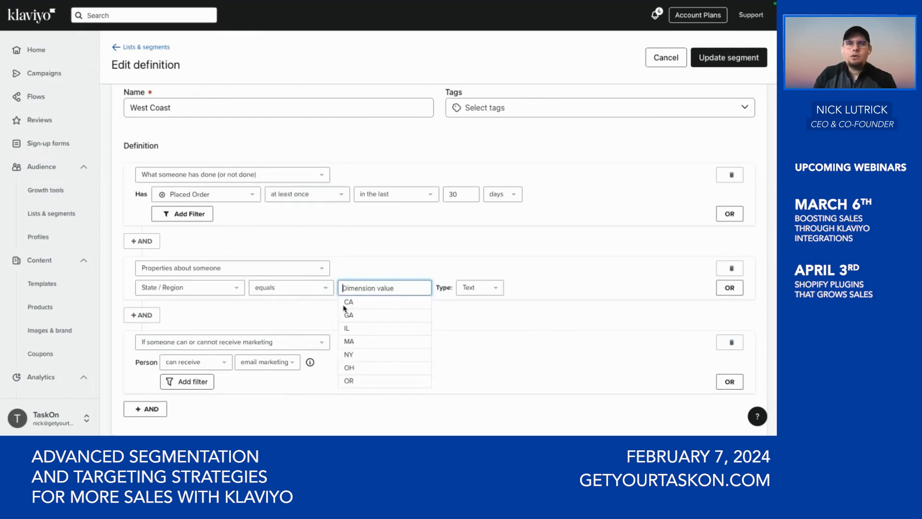
{"action": "left_click", "coordinate": [349, 302]}
- Set the State / Region condition to is in with CA and OR selected, and update the West Coast segment
{"action": "left_click", "coordinate": [325, 288]}
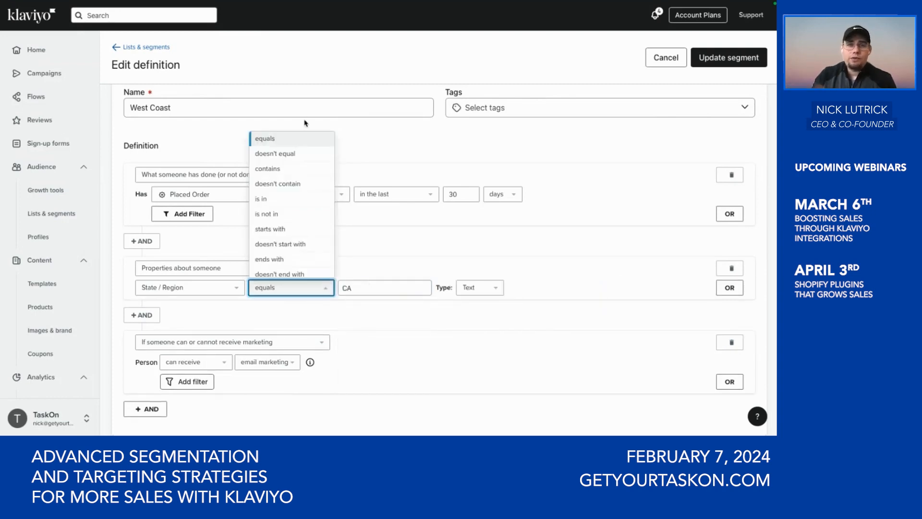
{"action": "left_click", "coordinate": [268, 199]}
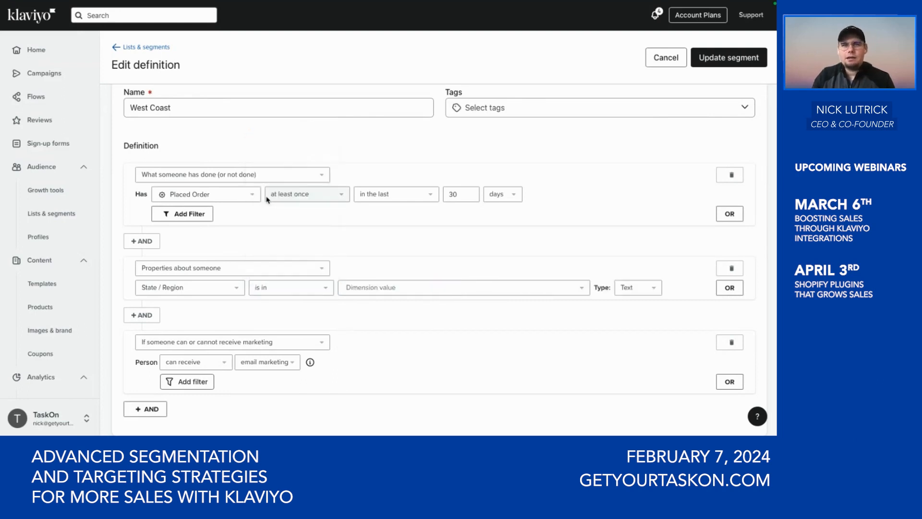
{"action": "left_click", "coordinate": [377, 288]}
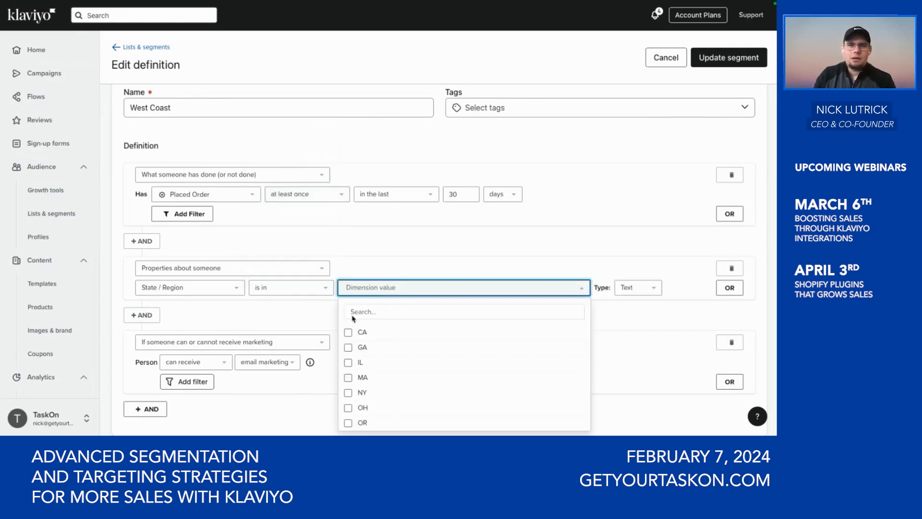
{"action": "left_click", "coordinate": [349, 333]}
{"action": "left_click", "coordinate": [398, 294]}
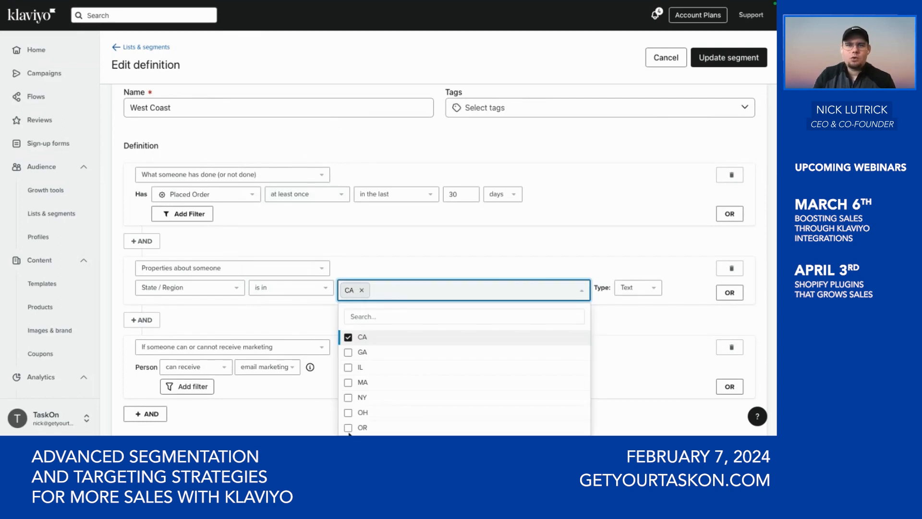
{"action": "left_click", "coordinate": [348, 427]}
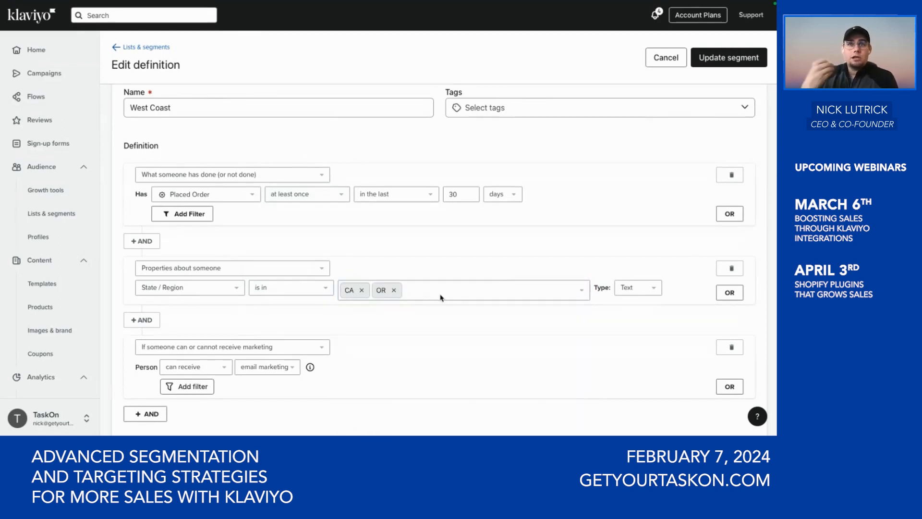
{"action": "left_click", "coordinate": [441, 298]}
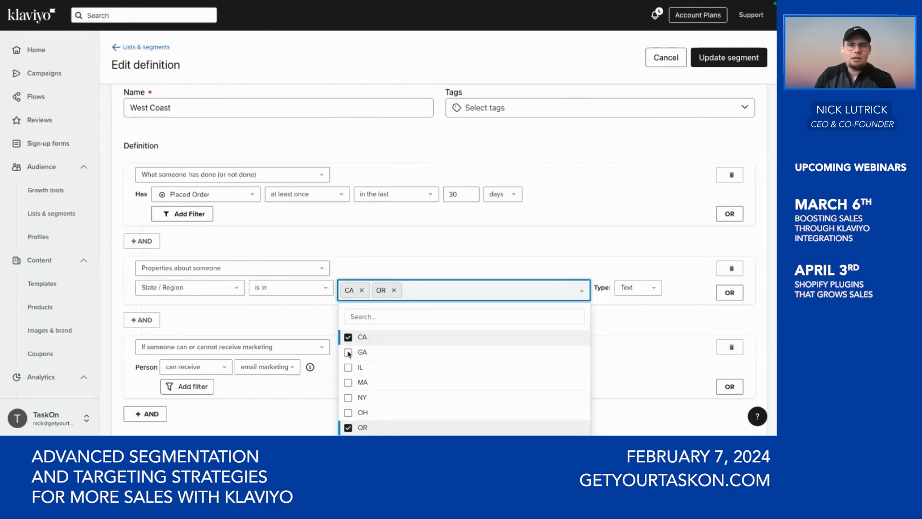
{"action": "scroll", "coordinate": [411, 375], "scroll_direction": "down", "scroll_amount": 1}
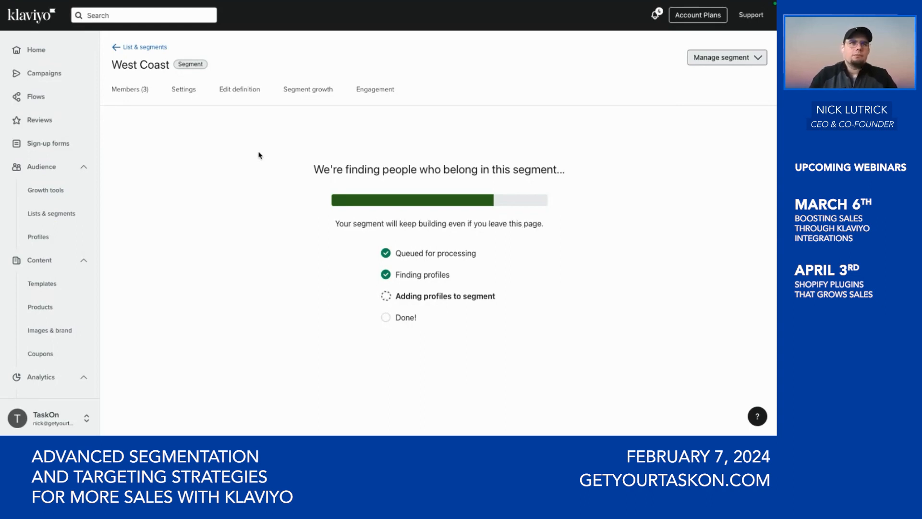
- Return to the overview of lists and segments, open the Cross-Sell - Mom segment's definition and examine its conditions
{"action": "left_click", "coordinate": [141, 46]}
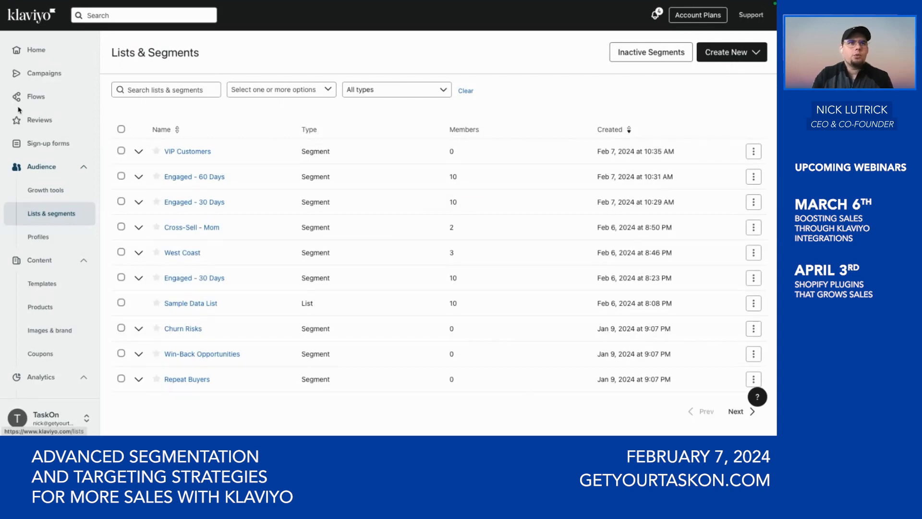
{"action": "left_click", "coordinate": [202, 230]}
{"action": "left_click", "coordinate": [233, 92]}
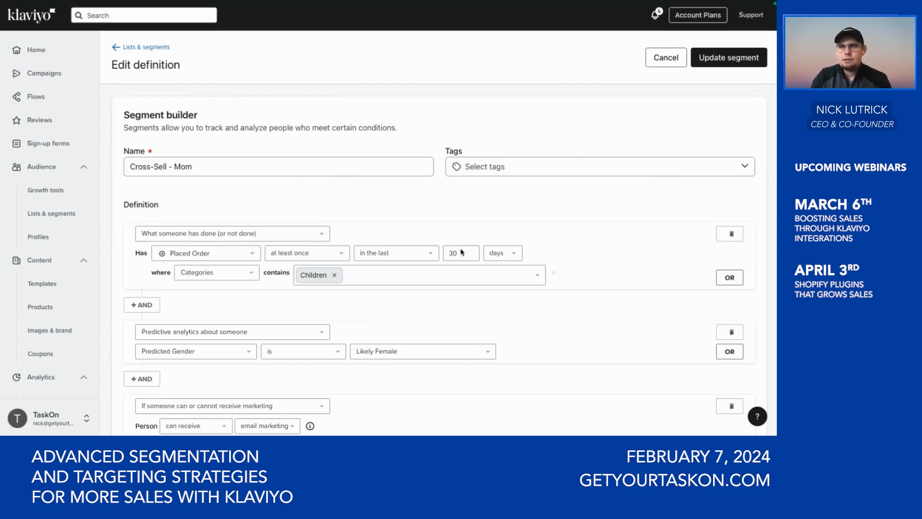
{"action": "scroll", "coordinate": [576, 272], "scroll_direction": "down", "scroll_amount": 1}
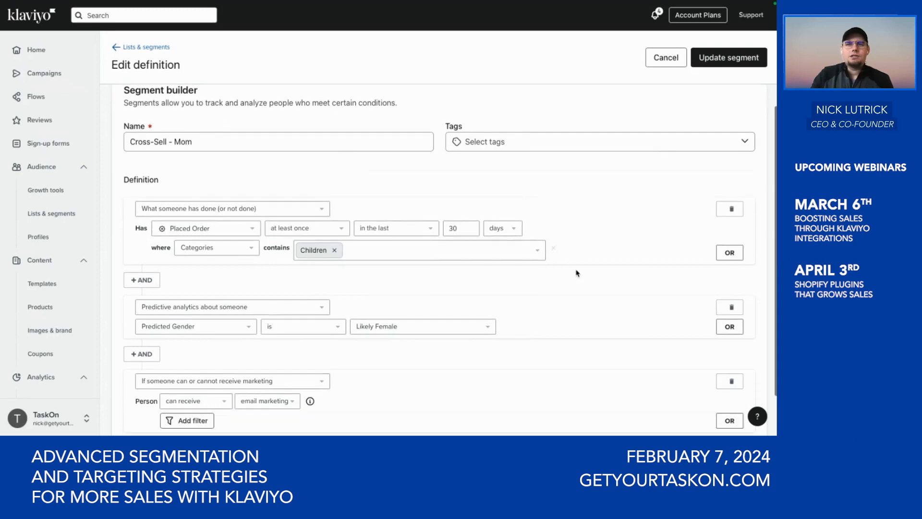
- Remove the Categories filter from the Cross-Sell - Mom segment's Placed Order condition and recreate it as Categories contains Children
{"action": "scroll", "coordinate": [576, 273], "scroll_direction": "down", "scroll_amount": 1}
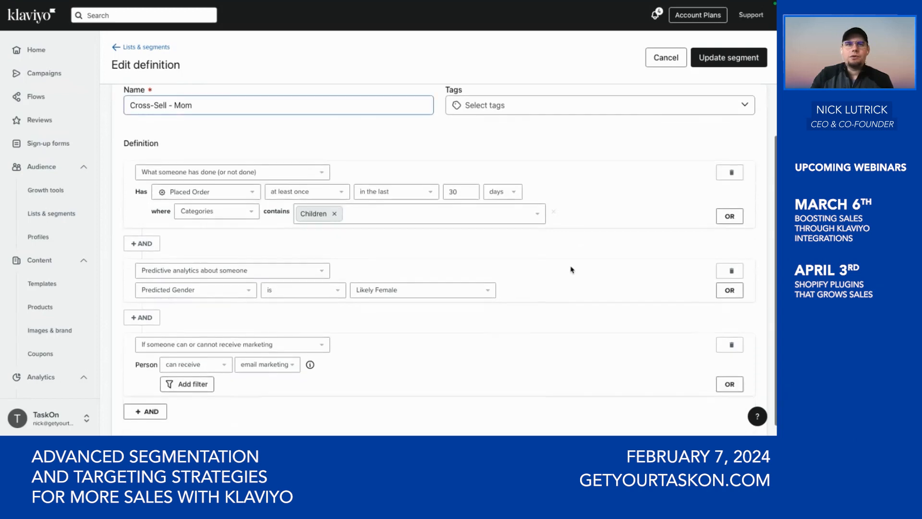
{"action": "left_click", "coordinate": [554, 212]}
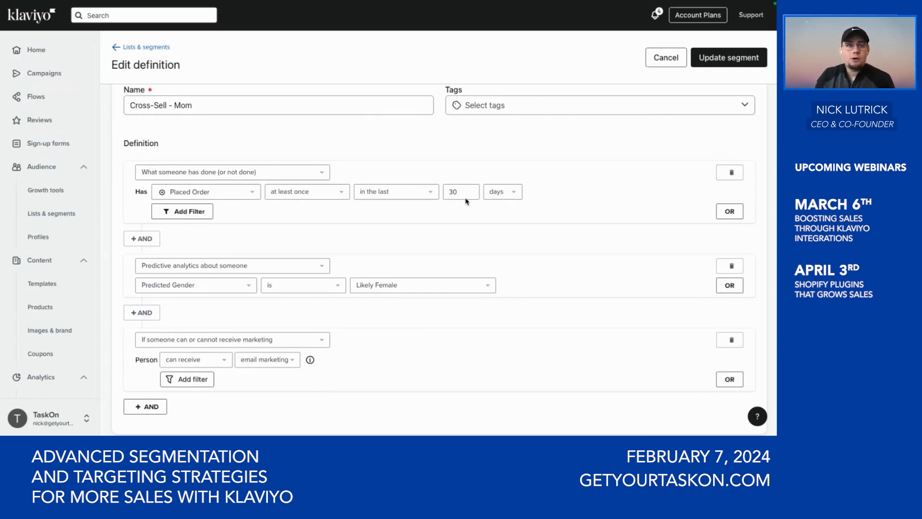
{"action": "left_click", "coordinate": [189, 211]}
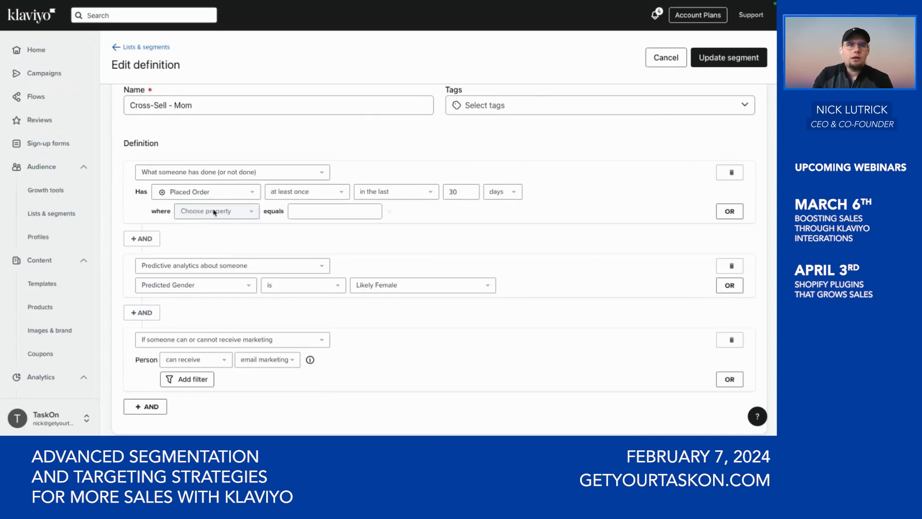
{"action": "left_click", "coordinate": [216, 212]}
{"action": "left_click", "coordinate": [198, 274]}
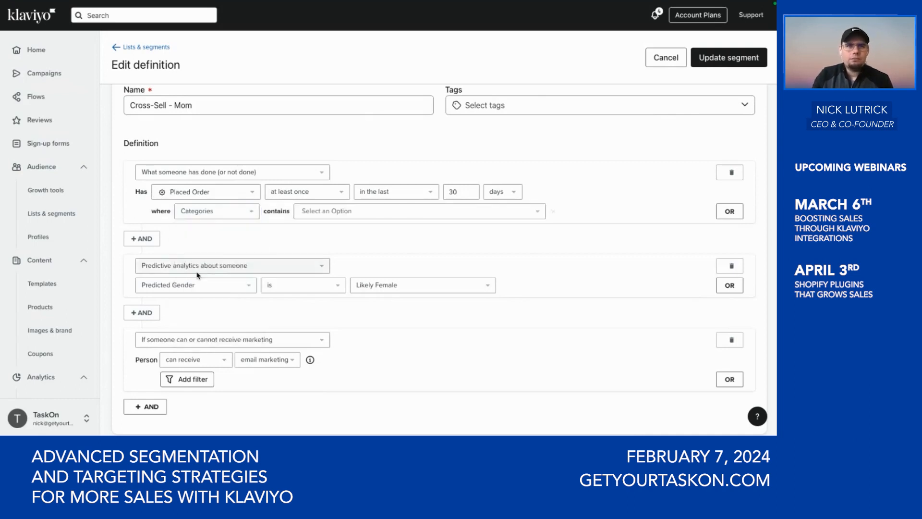
{"action": "left_click", "coordinate": [216, 211]}
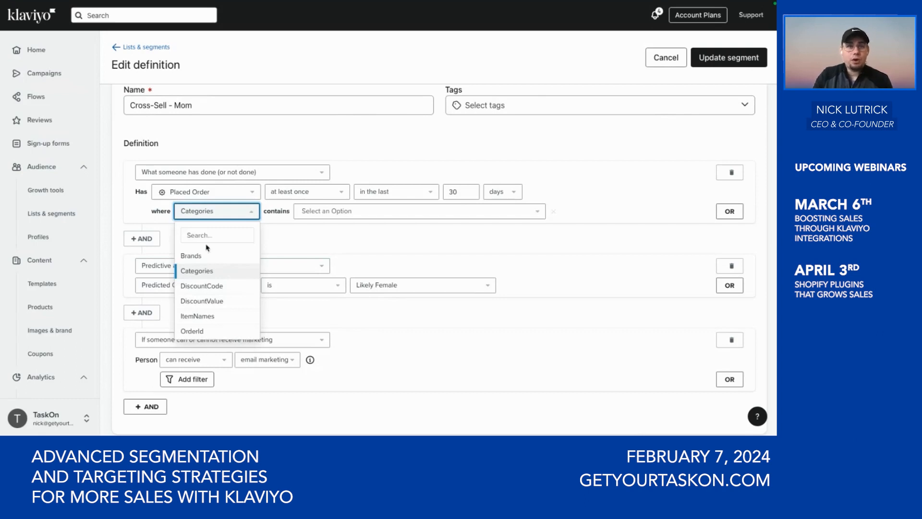
{"action": "left_click", "coordinate": [200, 273]}
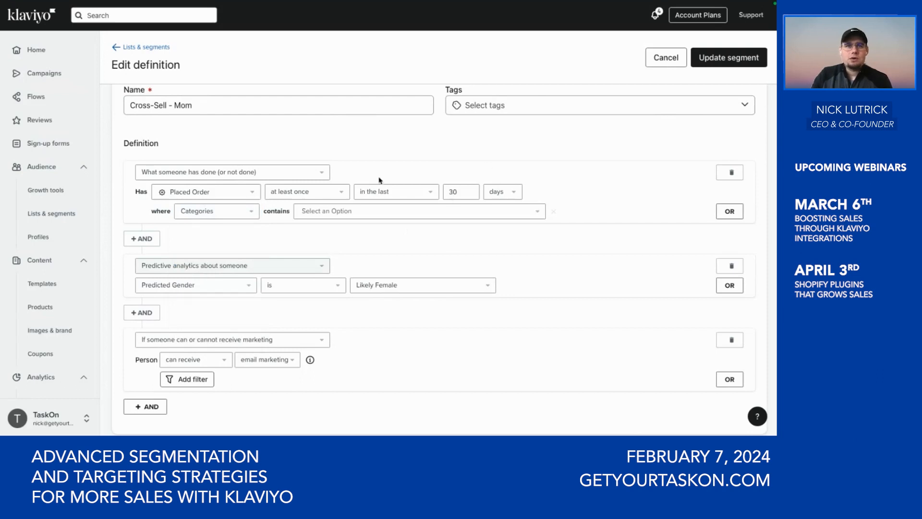
{"action": "left_click", "coordinate": [320, 214]}
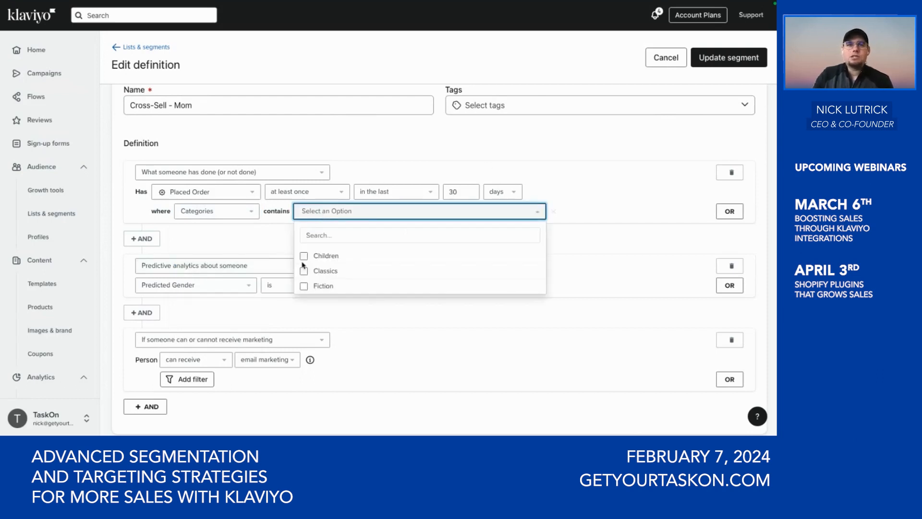
{"action": "left_click", "coordinate": [304, 256]}
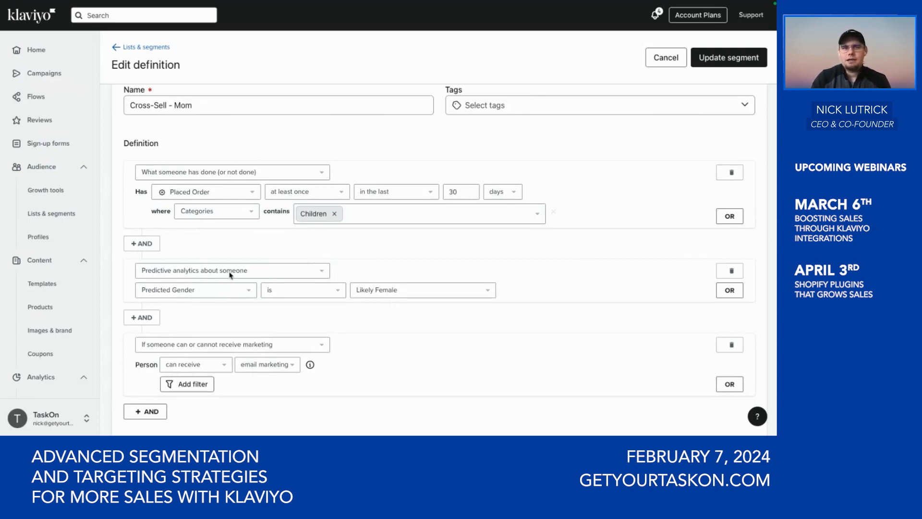
- Review the category values available for the Placed Order filter, update the Cross-Sell - Mom segment, and return to the lists and segments overview
{"action": "scroll", "coordinate": [384, 294], "scroll_direction": "down", "scroll_amount": 1}
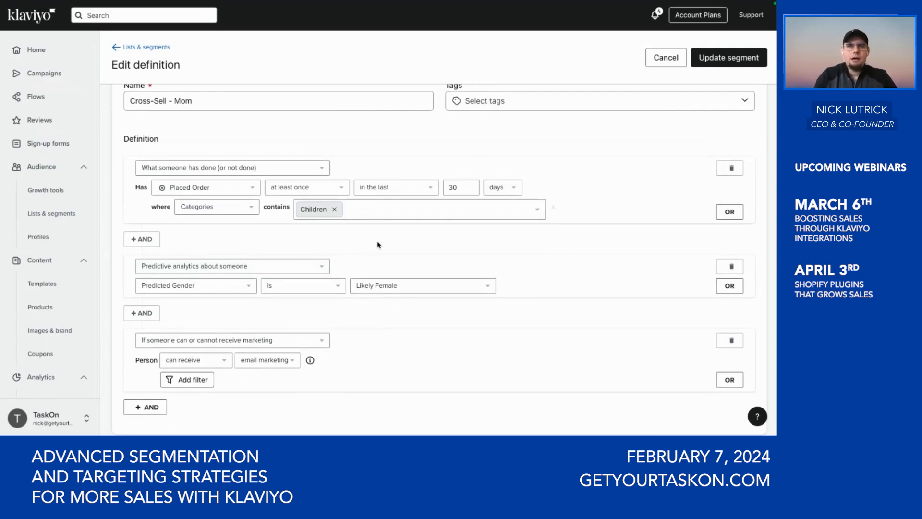
{"action": "left_click", "coordinate": [380, 211]}
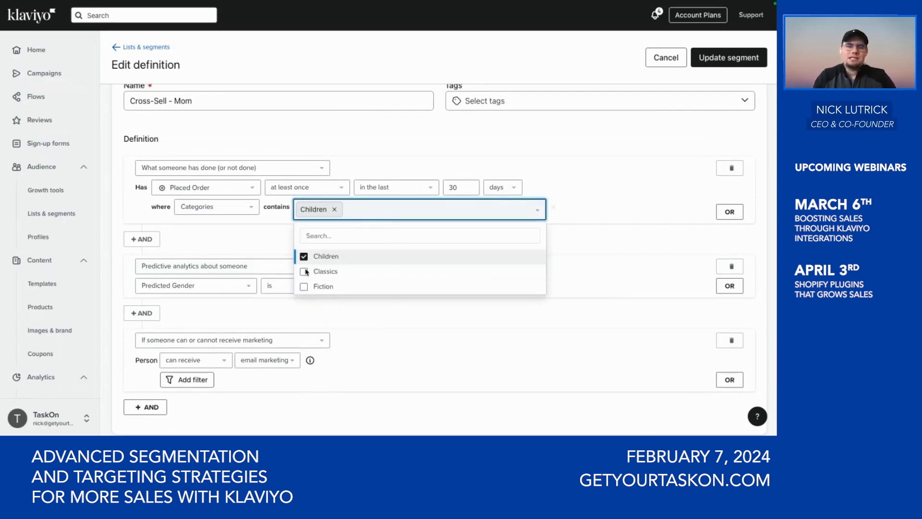
{"action": "left_click", "coordinate": [195, 240]}
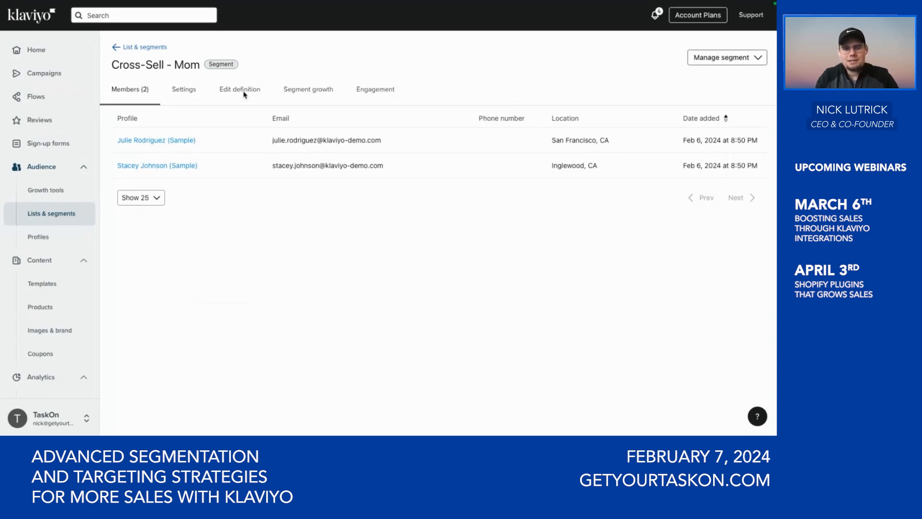
{"action": "key", "text": "alt+Left"}
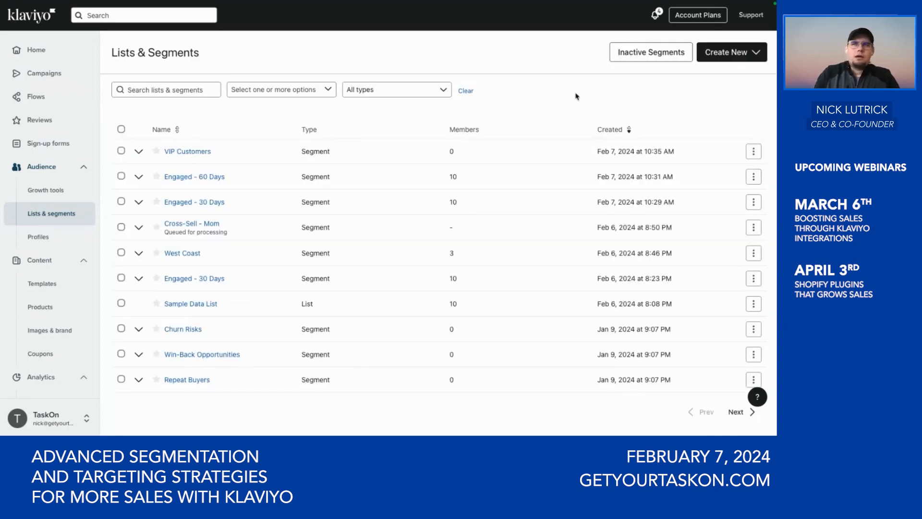
{"action": "scroll", "coordinate": [576, 96], "scroll_direction": "down", "scroll_amount": 1}
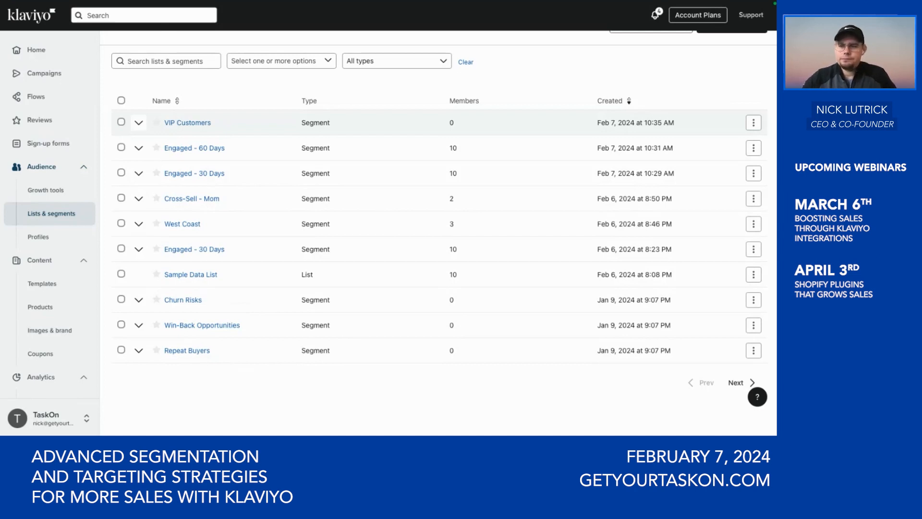
- Open the VIP flow from the flows overview, examine its trigger and email action, and exit the flow
{"action": "left_click", "coordinate": [36, 96]}
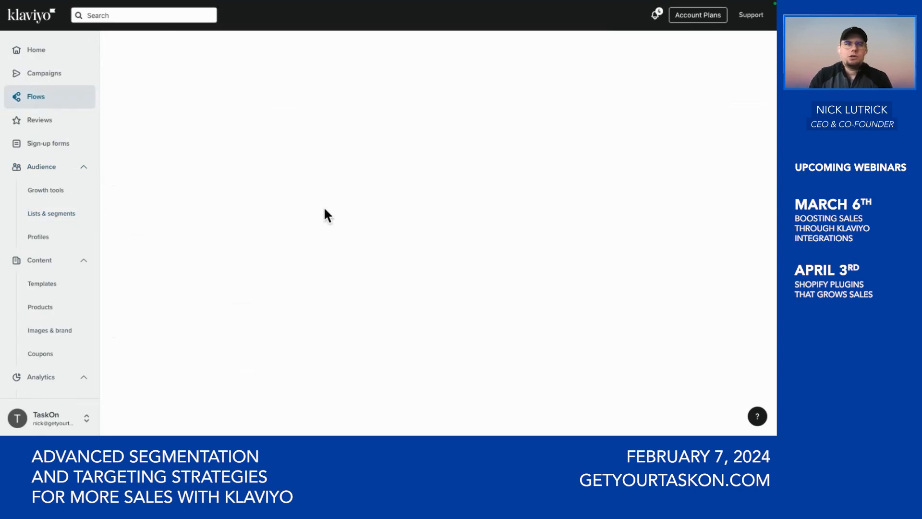
{"action": "left_click", "coordinate": [35, 97]}
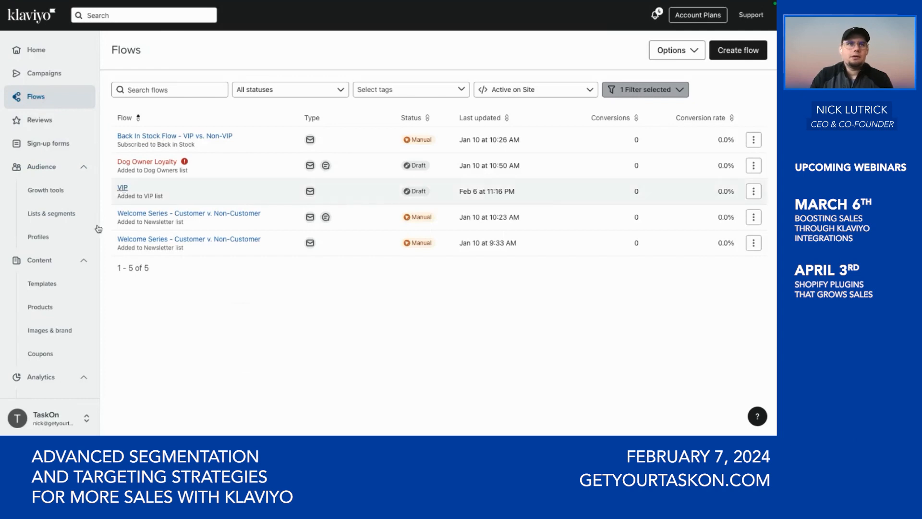
{"action": "left_click", "coordinate": [122, 188]}
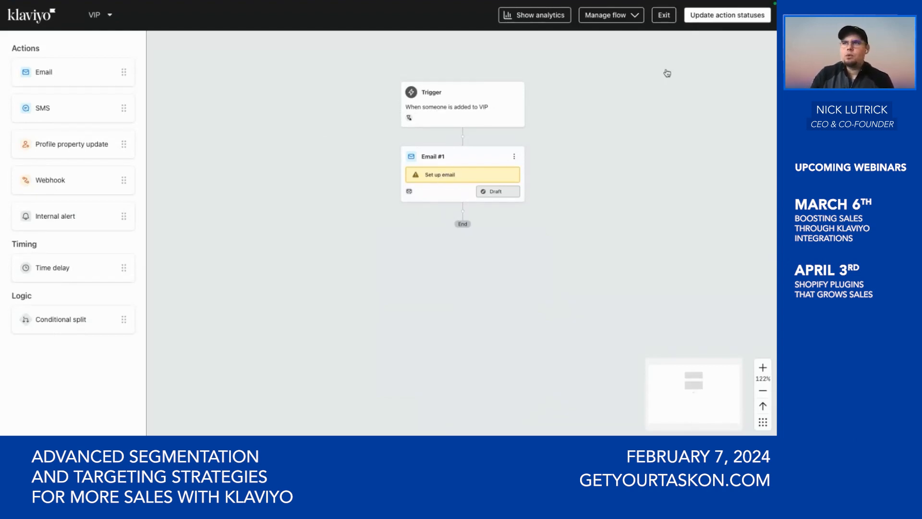
{"action": "left_click", "coordinate": [669, 16]}
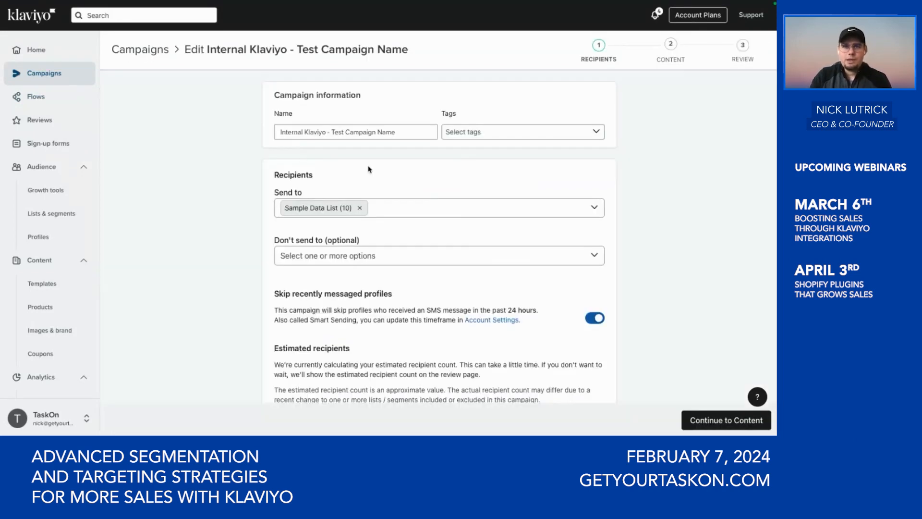
- Add the Engaged - 60 Days and VIP segments to the Internal Klaviyo - Test Campaign Name recipients, leaving Cross-Sell - Mom unselected
{"action": "left_click", "coordinate": [430, 209]}
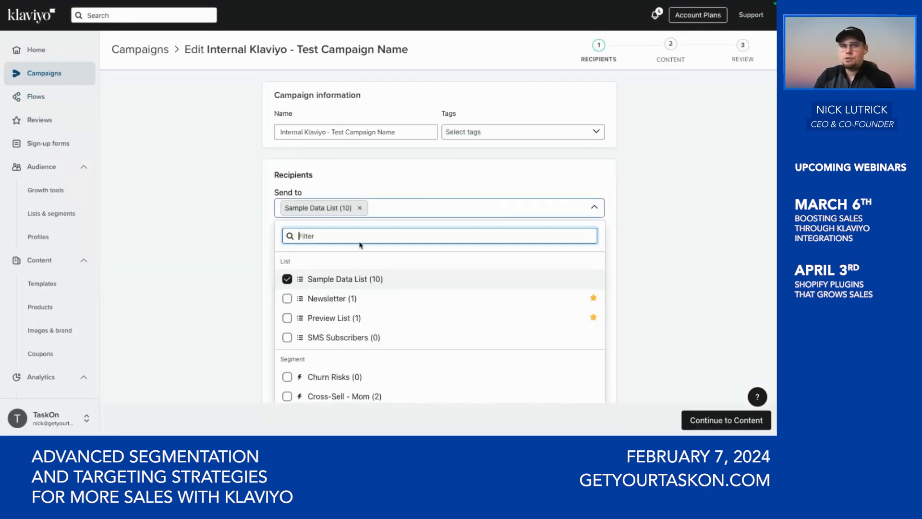
{"action": "scroll", "coordinate": [337, 343], "scroll_direction": "down", "scroll_amount": 3}
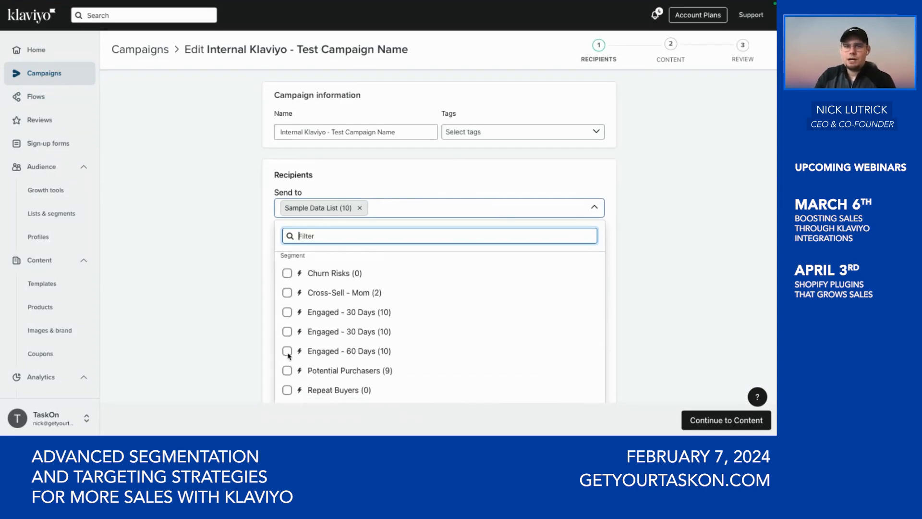
{"action": "left_click", "coordinate": [288, 351]}
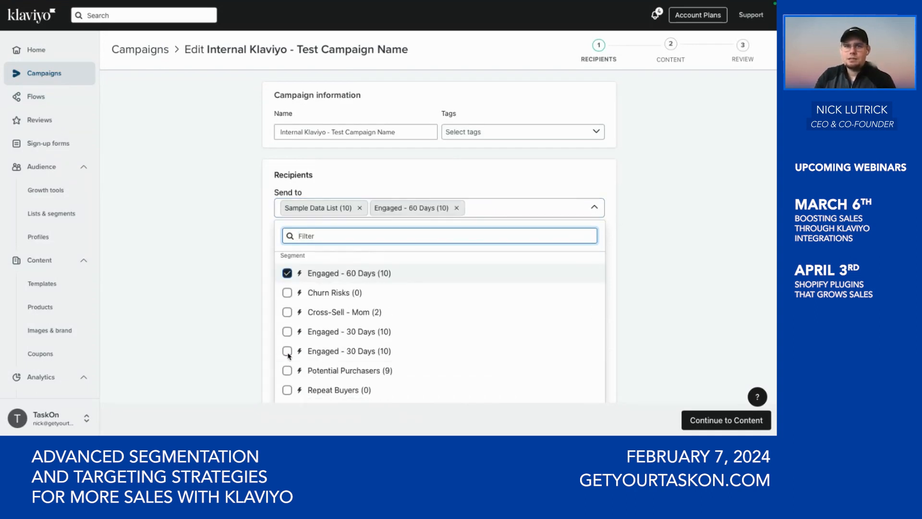
{"action": "left_click", "coordinate": [288, 312]}
{"action": "scroll", "coordinate": [288, 347], "scroll_direction": "down", "scroll_amount": 1}
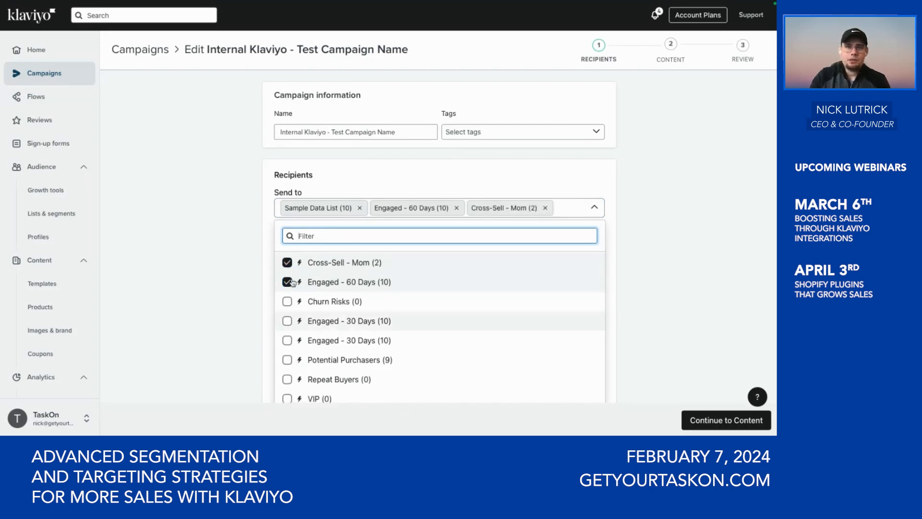
{"action": "left_click", "coordinate": [287, 263]}
{"action": "scroll", "coordinate": [293, 325], "scroll_direction": "down", "scroll_amount": 2}
{"action": "left_click", "coordinate": [287, 356]}
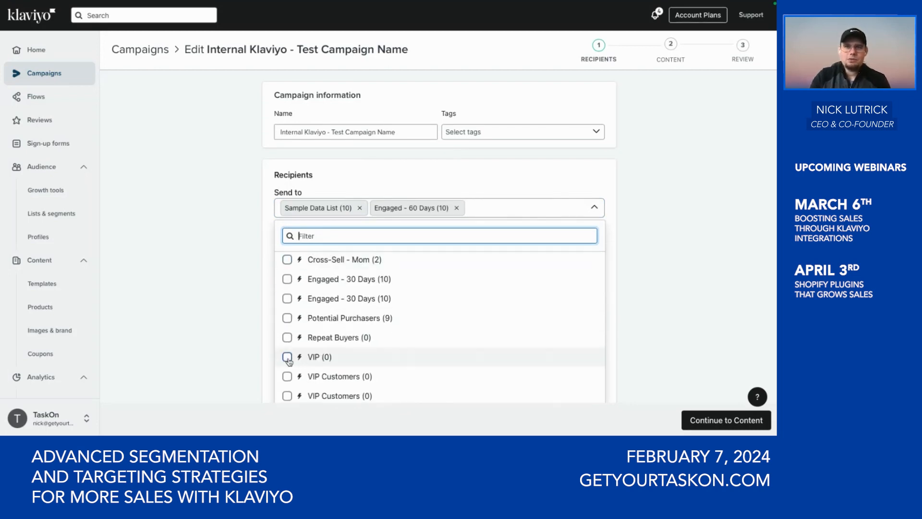
{"action": "scroll", "coordinate": [381, 333], "scroll_direction": "down", "scroll_amount": 2}
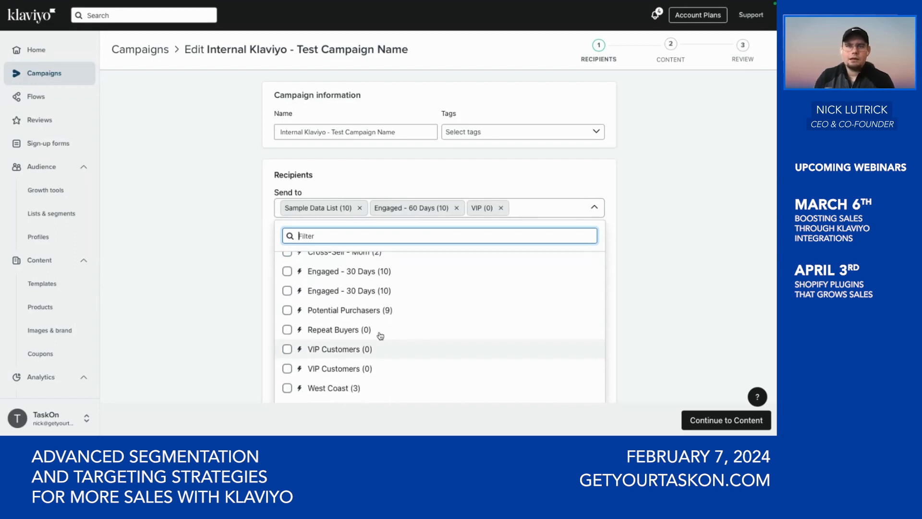
{"action": "left_click", "coordinate": [233, 281]}
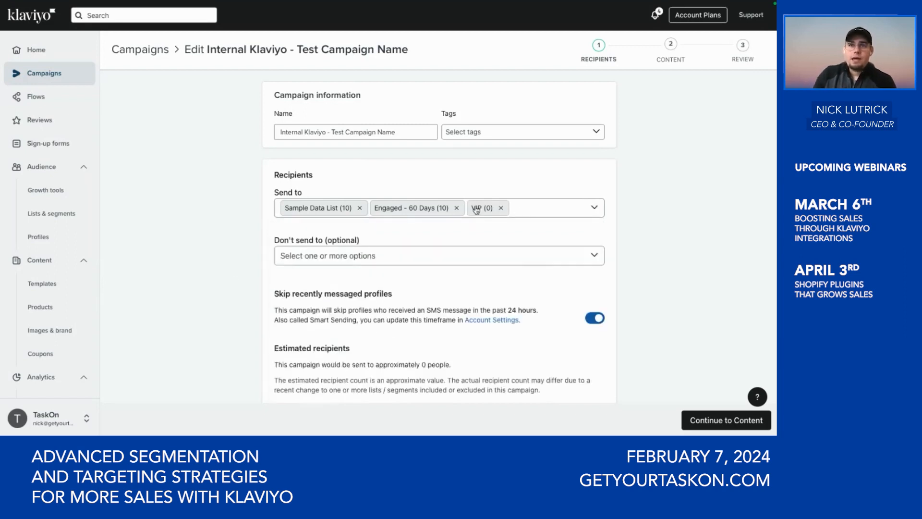
- Remove the VIP segment from the campaign's Send to recipients and add it to the Don't send to exclusions
{"action": "left_click", "coordinate": [501, 209]}
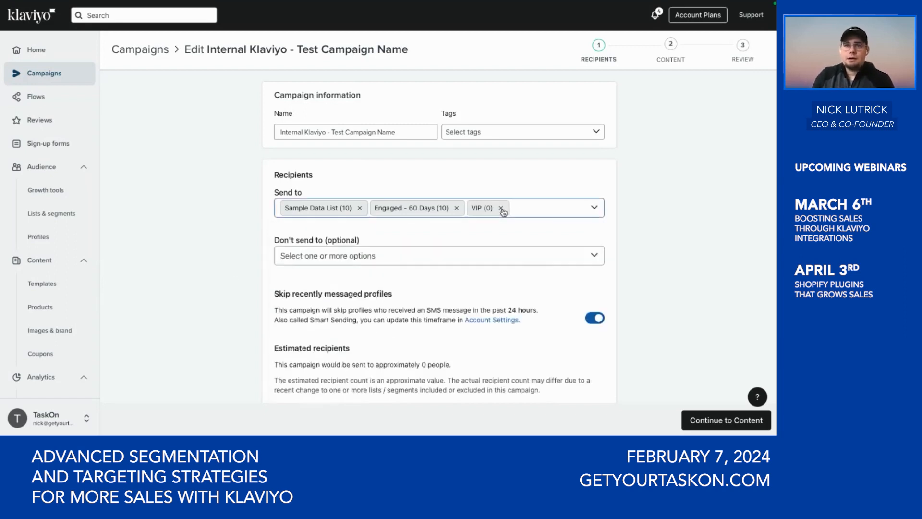
{"action": "left_click", "coordinate": [353, 256]}
{"action": "left_click", "coordinate": [353, 255]}
{"action": "scroll", "coordinate": [297, 202], "scroll_direction": "down", "scroll_amount": 4}
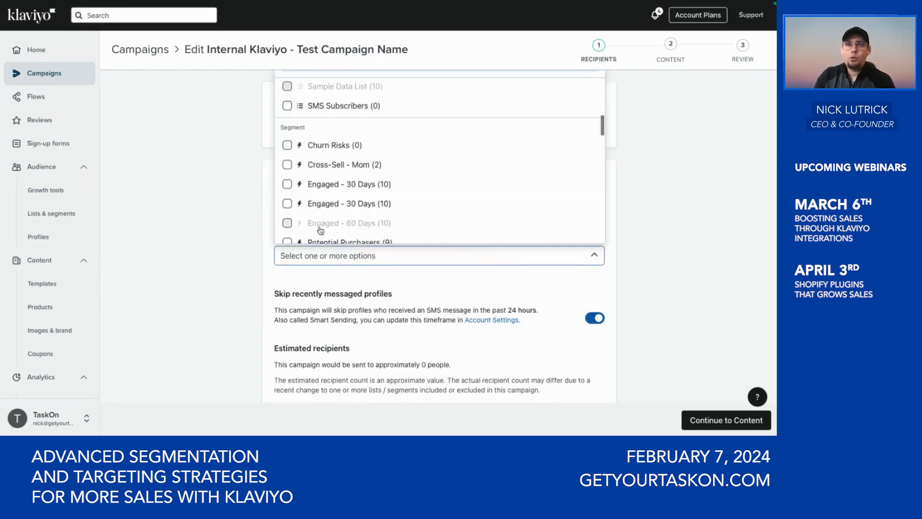
{"action": "left_click", "coordinate": [288, 192]}
{"action": "left_click", "coordinate": [207, 308]}
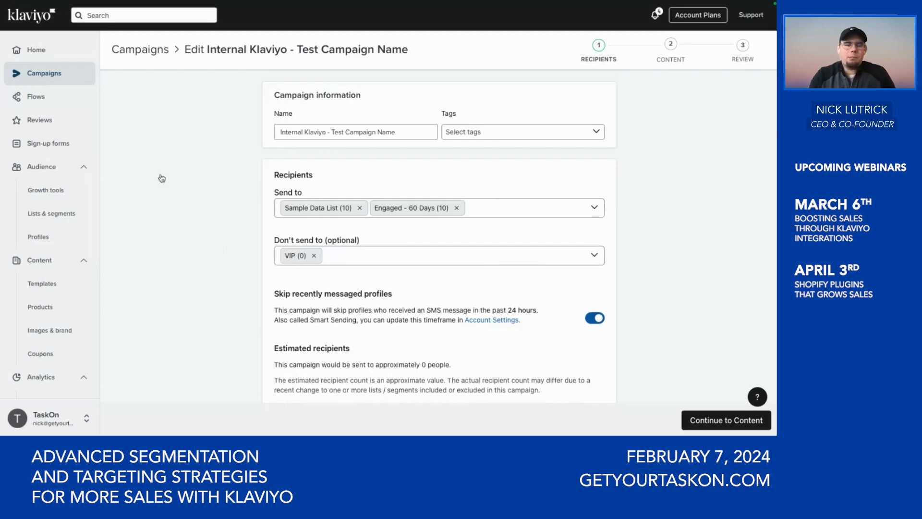
- Open the Email & SMS Popup sign-up form and display its targeting settings
{"action": "left_click", "coordinate": [50, 144]}
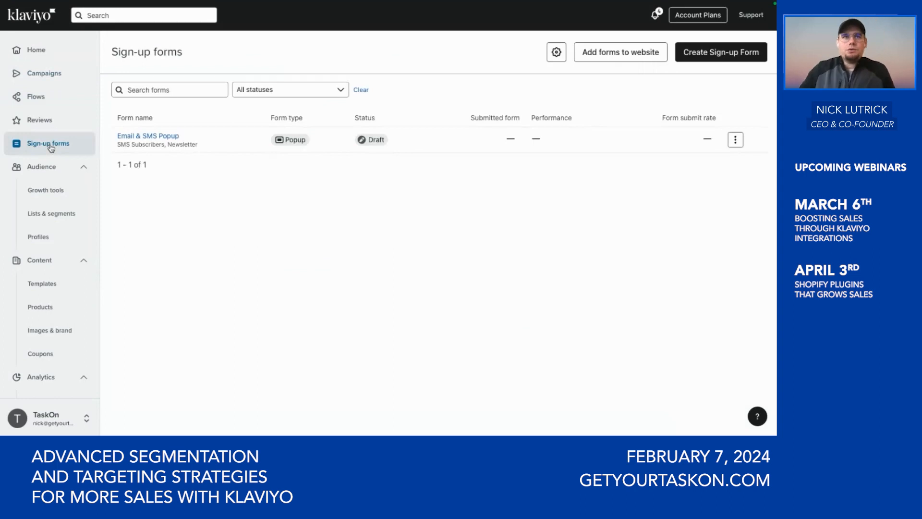
{"action": "left_click", "coordinate": [164, 138]}
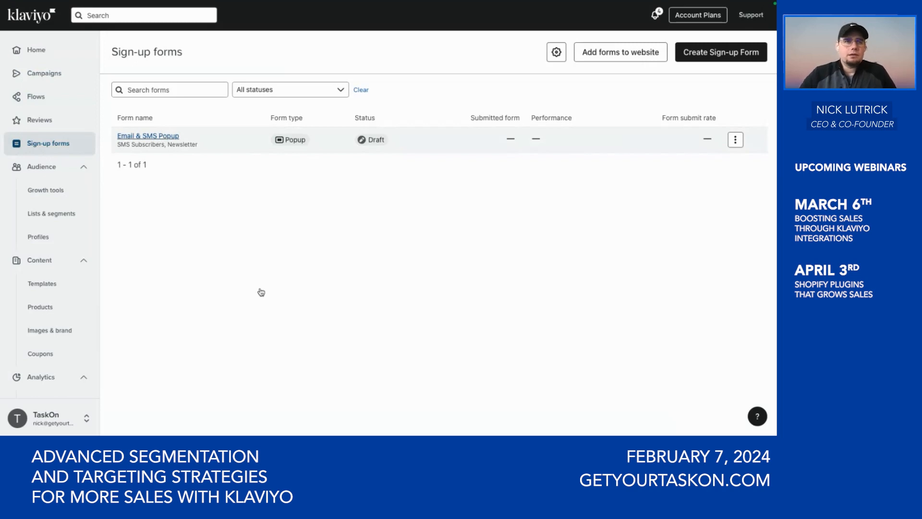
{"action": "left_click", "coordinate": [153, 136]}
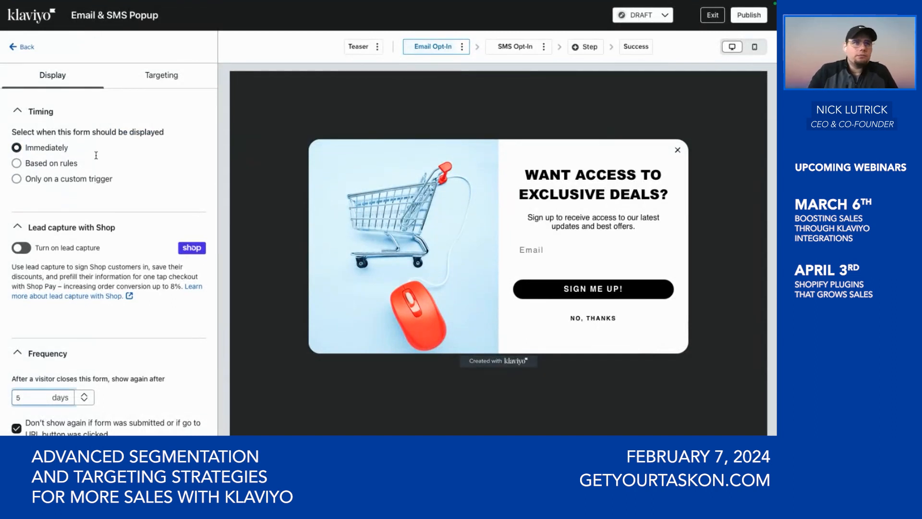
{"action": "left_click", "coordinate": [163, 76]}
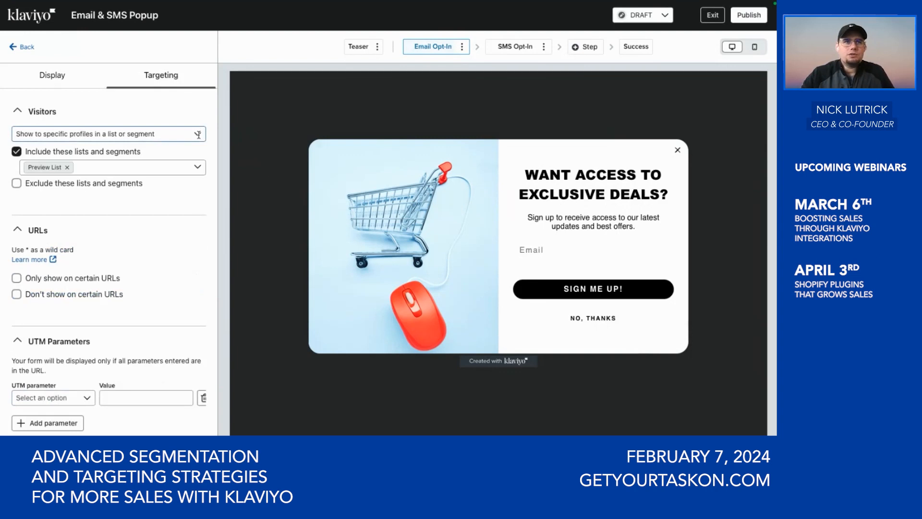
- Review the form's visitor targeting options and remove Preview List from the included lists and segments
{"action": "left_click", "coordinate": [198, 134]}
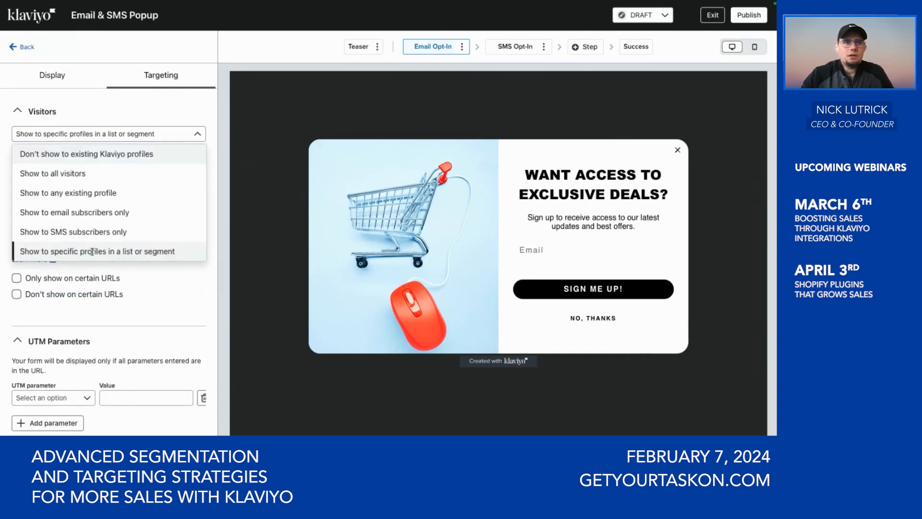
{"action": "left_click", "coordinate": [103, 99]}
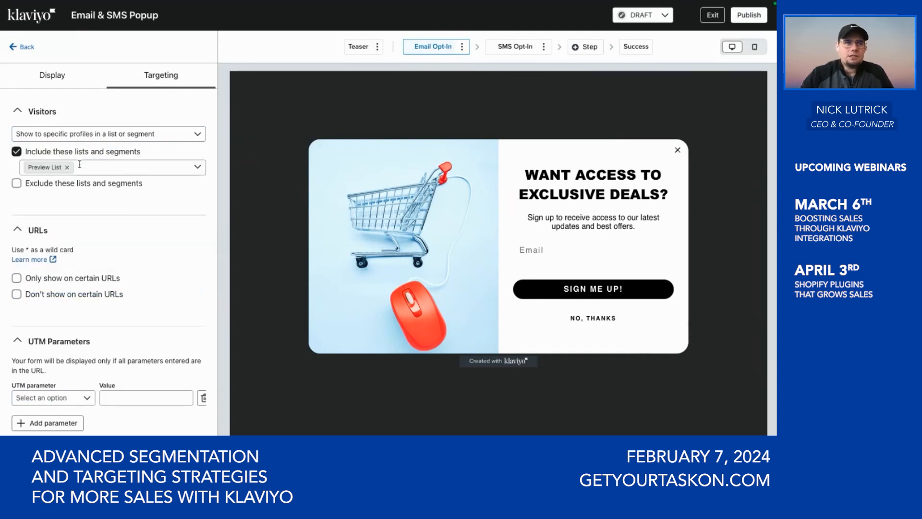
{"action": "left_click", "coordinate": [66, 167]}
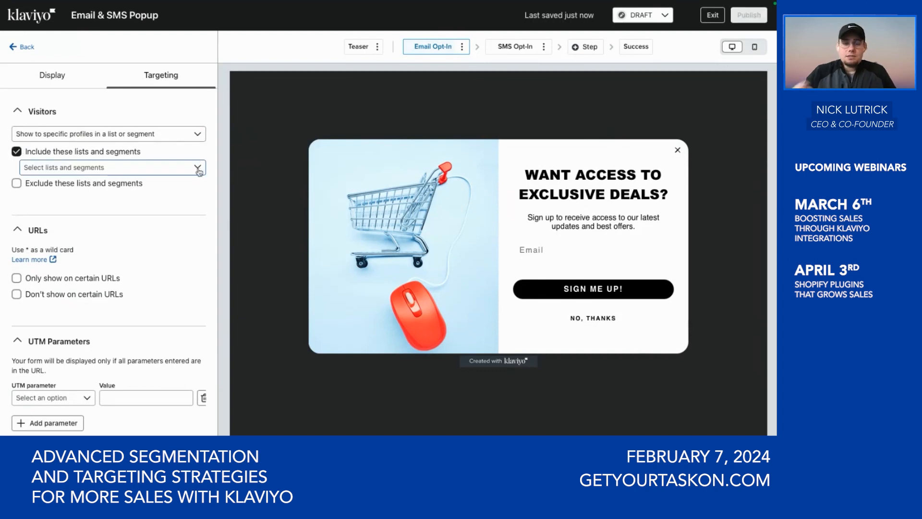
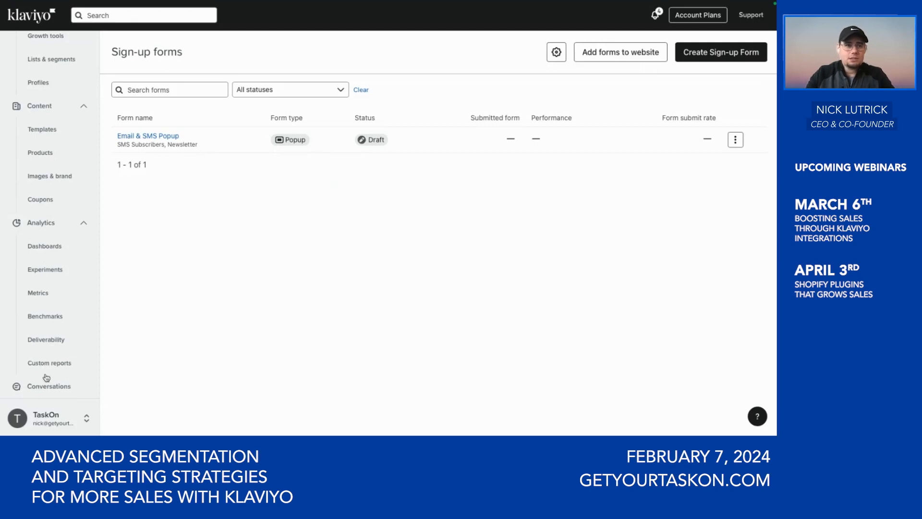
- Open the account's integrations and display the Google Ads audience settings
{"action": "left_click", "coordinate": [83, 418]}
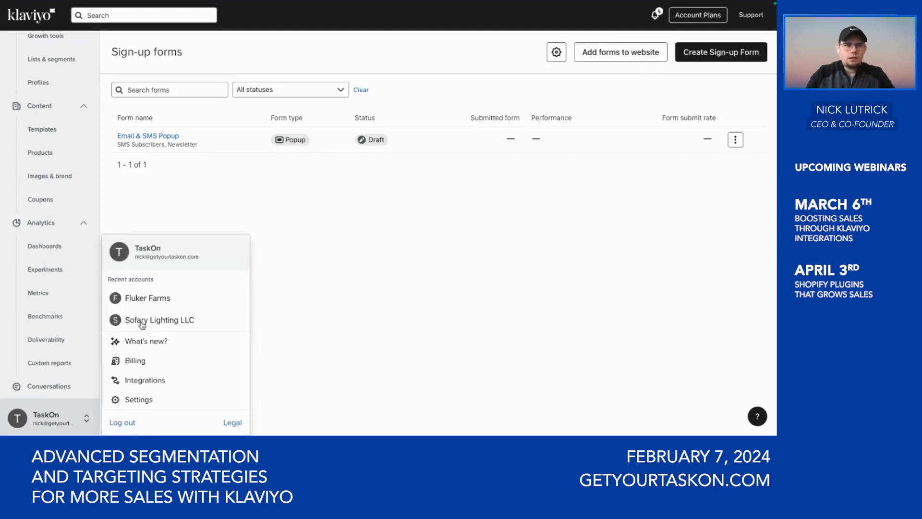
{"action": "left_click", "coordinate": [155, 381]}
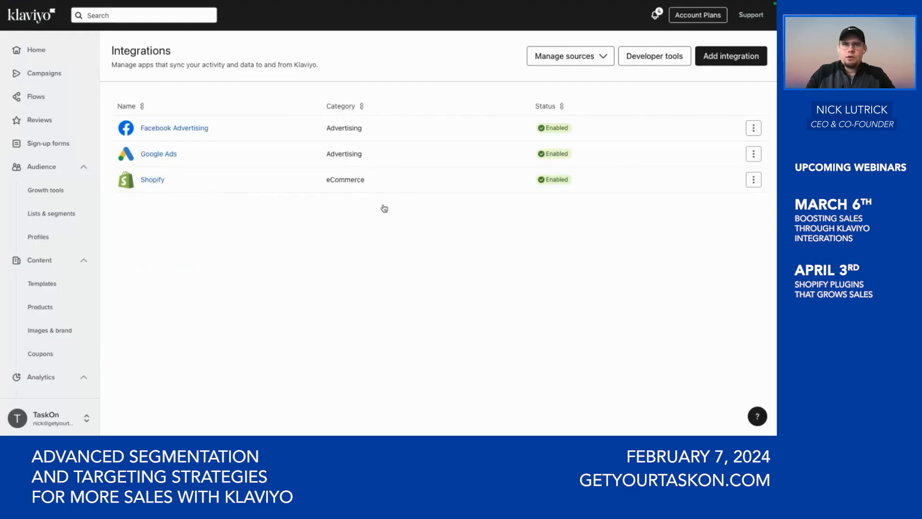
{"action": "left_click", "coordinate": [159, 156]}
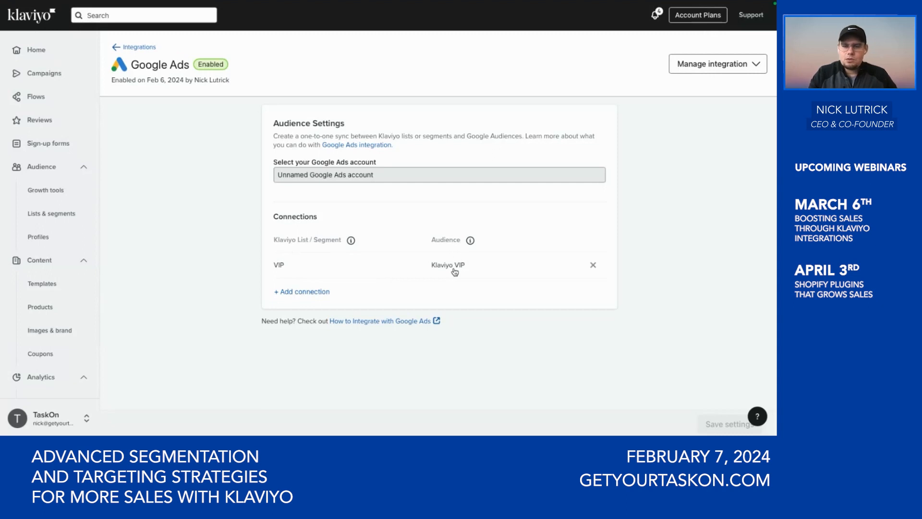
- Add a Google Ads connection that uses the Churn Risks segment as its Klaviyo source
{"action": "left_click", "coordinate": [296, 292]}
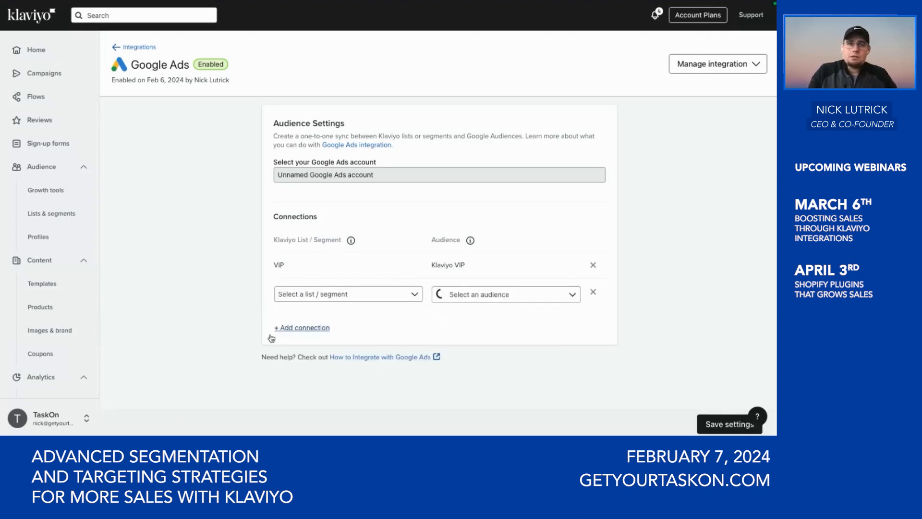
{"action": "left_click", "coordinate": [306, 297]}
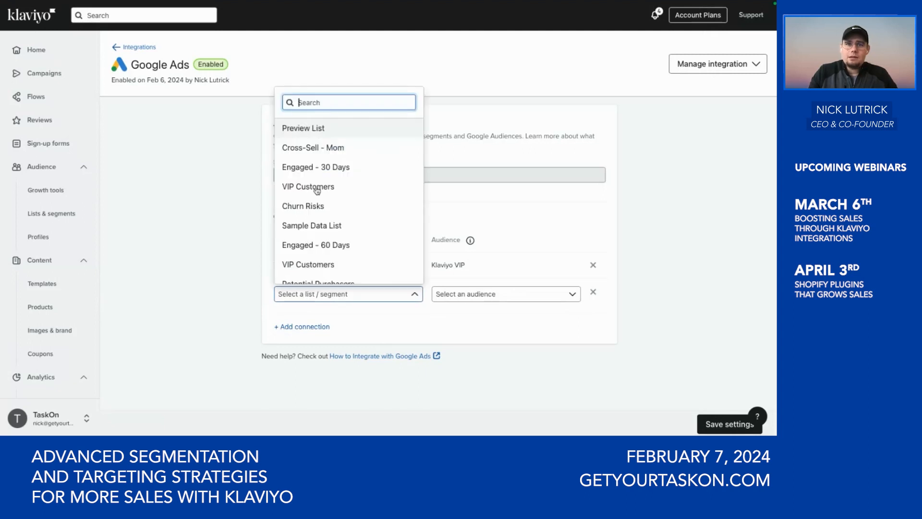
{"action": "scroll", "coordinate": [340, 181], "scroll_direction": "down", "scroll_amount": 1}
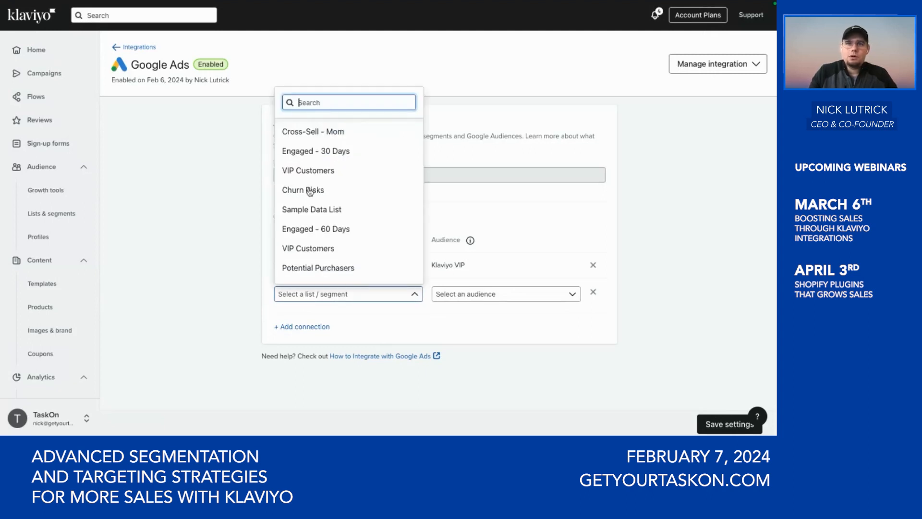
{"action": "left_click", "coordinate": [310, 191]}
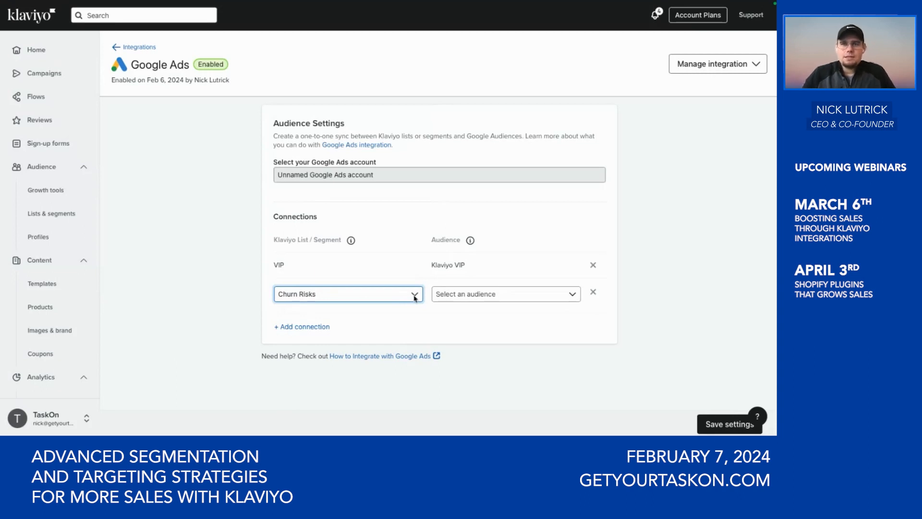
- Create a new Google audience named At-Risk Customers - Bigger Incentive for the Churn Risks connection and save the integration settings
{"action": "left_click", "coordinate": [437, 294]}
{"action": "left_click", "coordinate": [454, 387]}
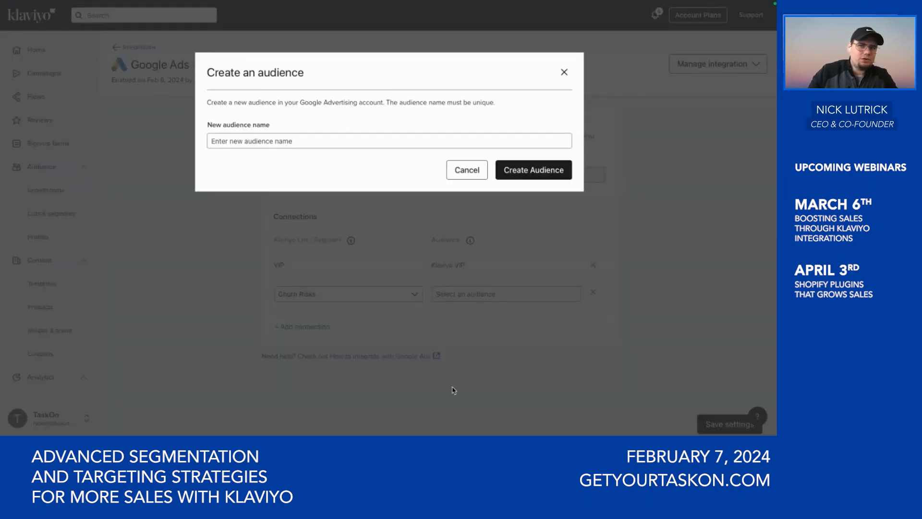
{"action": "left_click", "coordinate": [237, 141]}
{"action": "type", "text": "A"}
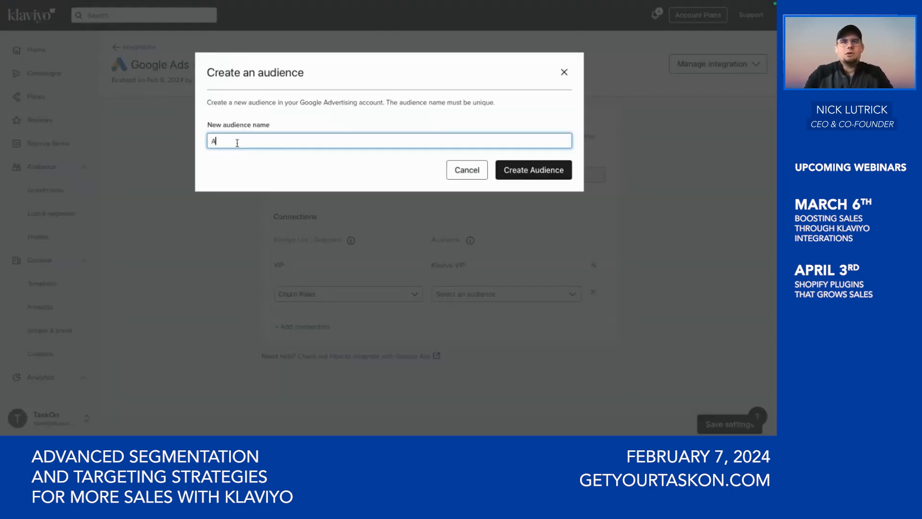
{"action": "type", "text": "t-risk Customers"}
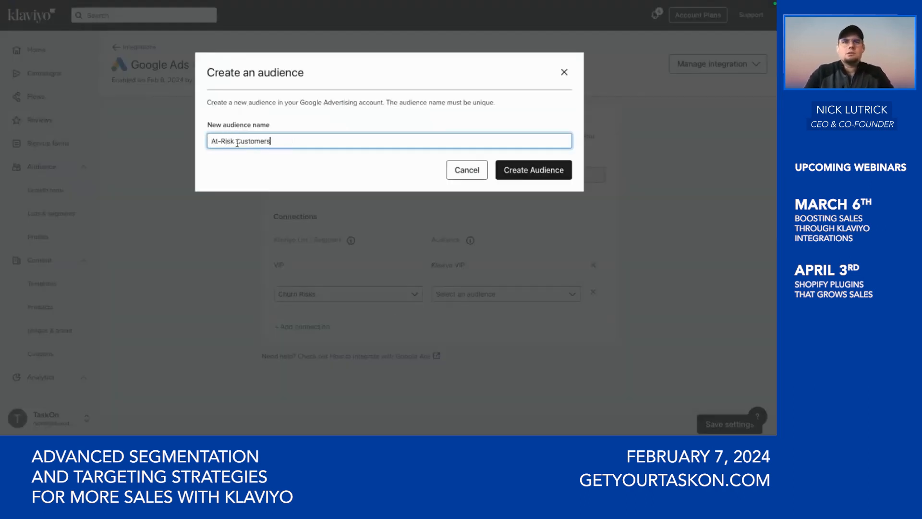
{"action": "type", "text": " - Bigger Incentiv"}
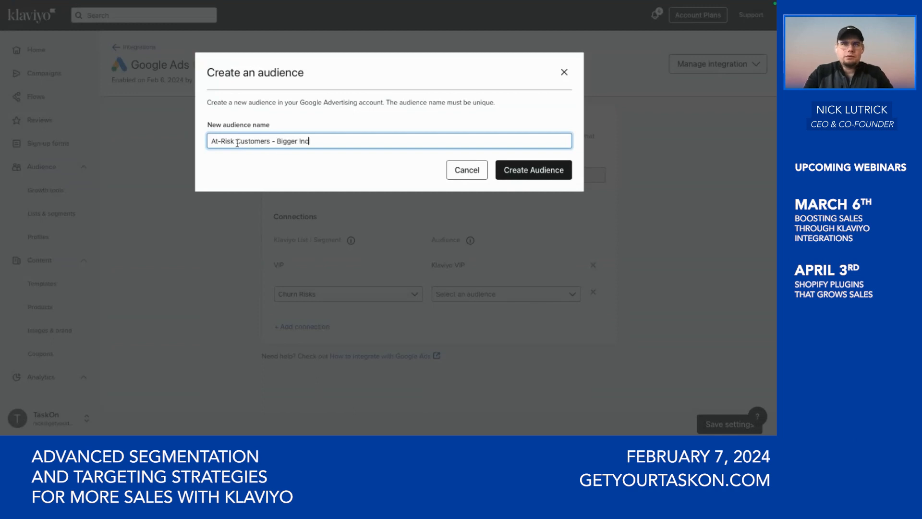
{"action": "type", "text": "e"}
{"action": "left_click", "coordinate": [538, 168]}
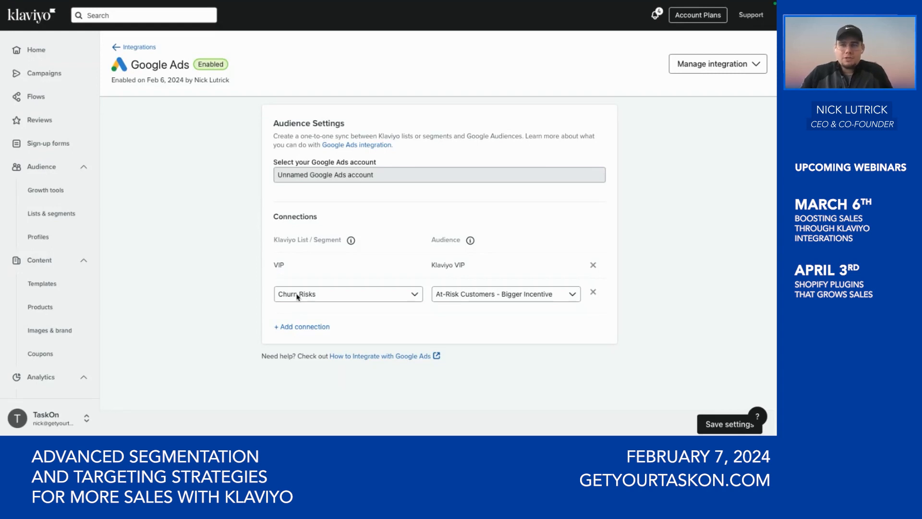
{"action": "left_click", "coordinate": [728, 424]}
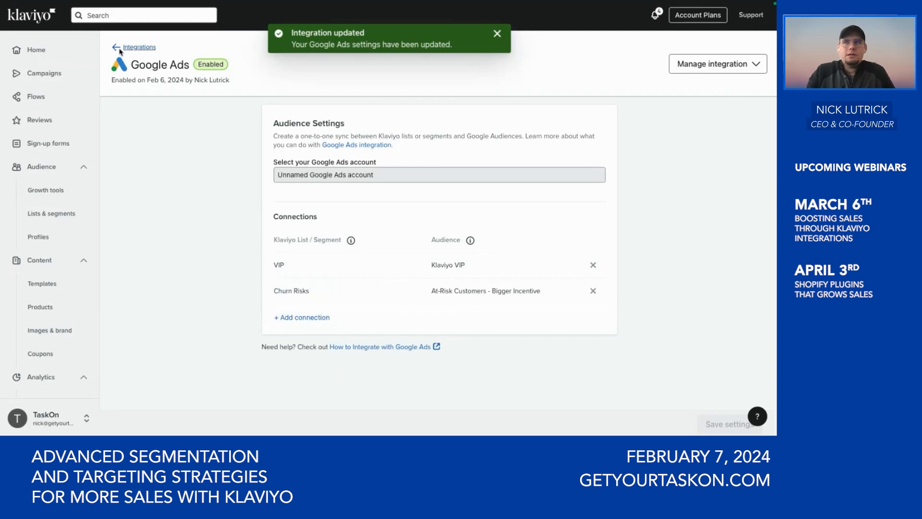
- Open the Facebook Advertising integration and review its custom audience syncs and lead ad settings
{"action": "key", "text": "alt+Left"}
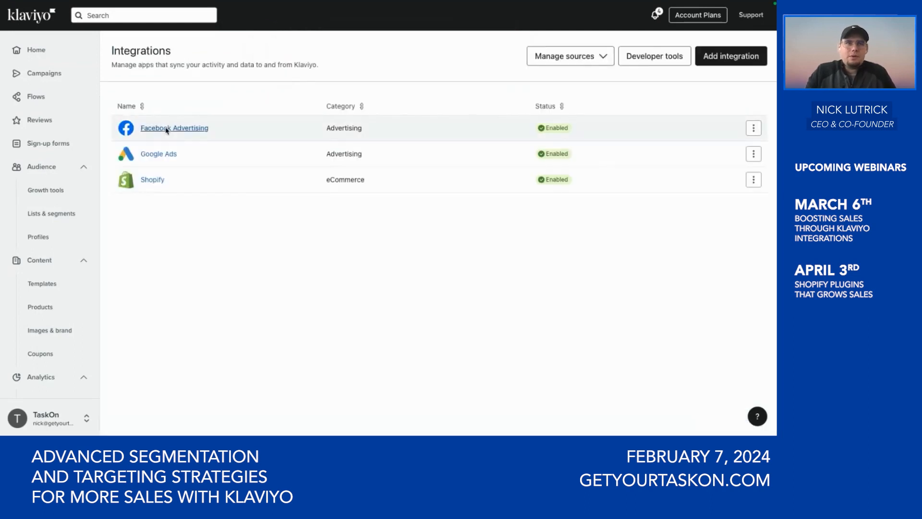
{"action": "left_click", "coordinate": [167, 128]}
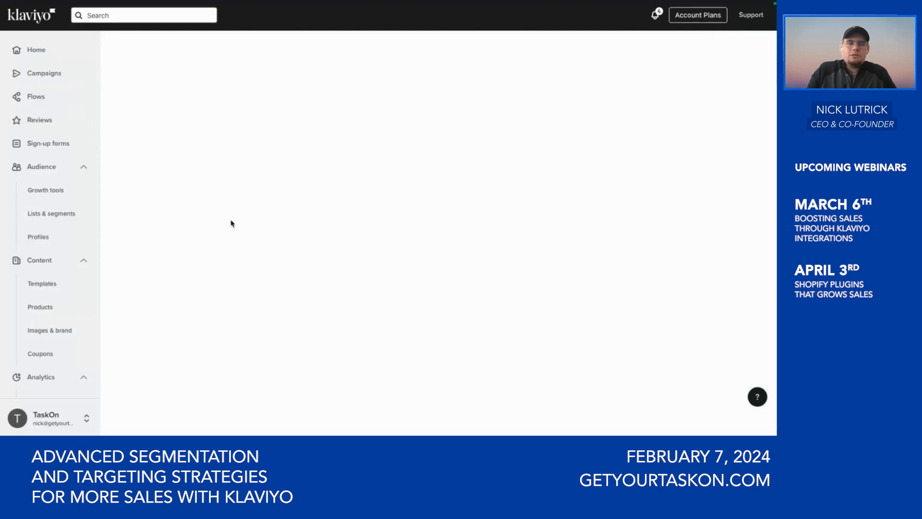
{"action": "scroll", "coordinate": [321, 298], "scroll_direction": "down", "scroll_amount": 5}
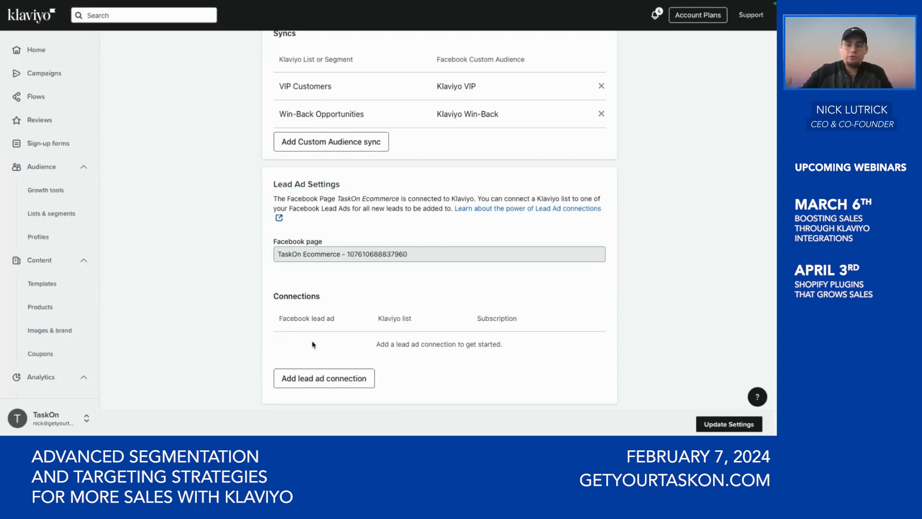
{"action": "scroll", "coordinate": [291, 142], "scroll_direction": "up", "scroll_amount": 1}
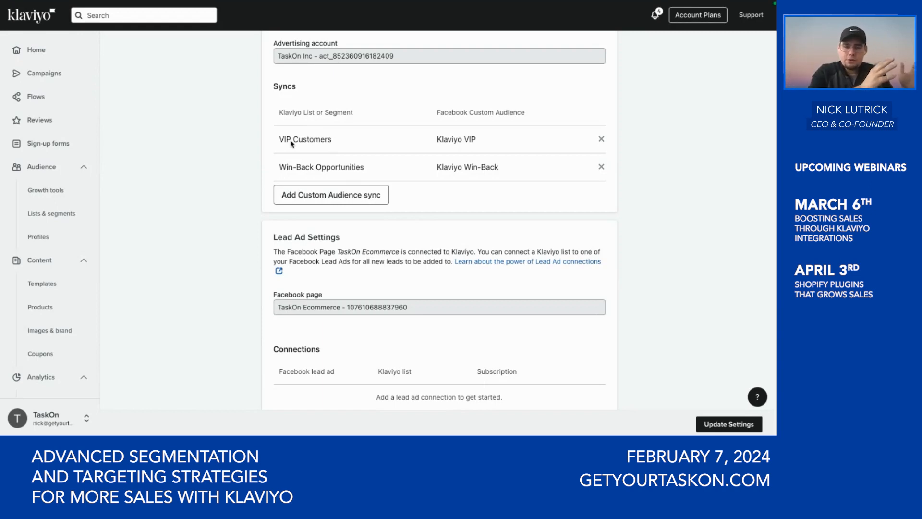
{"action": "scroll", "coordinate": [291, 143], "scroll_direction": "down", "scroll_amount": 1}
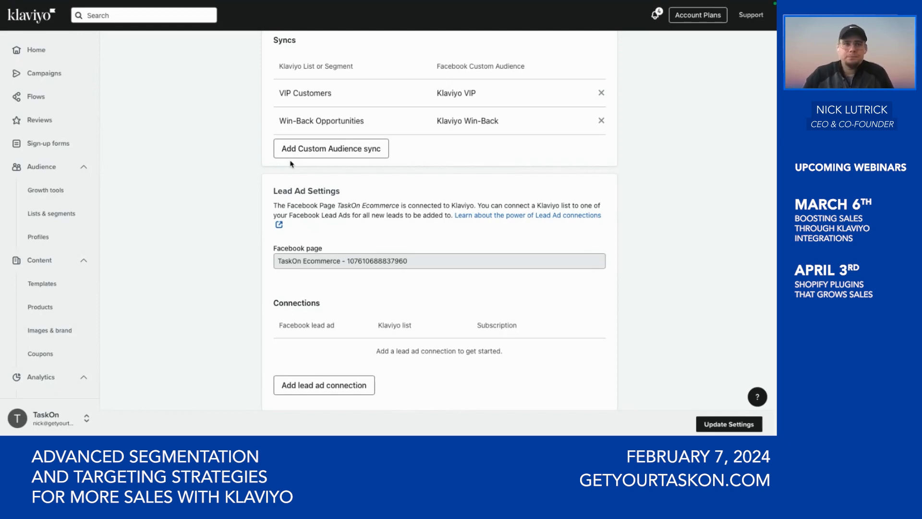
{"action": "scroll", "coordinate": [229, 296], "scroll_direction": "up", "scroll_amount": 5}
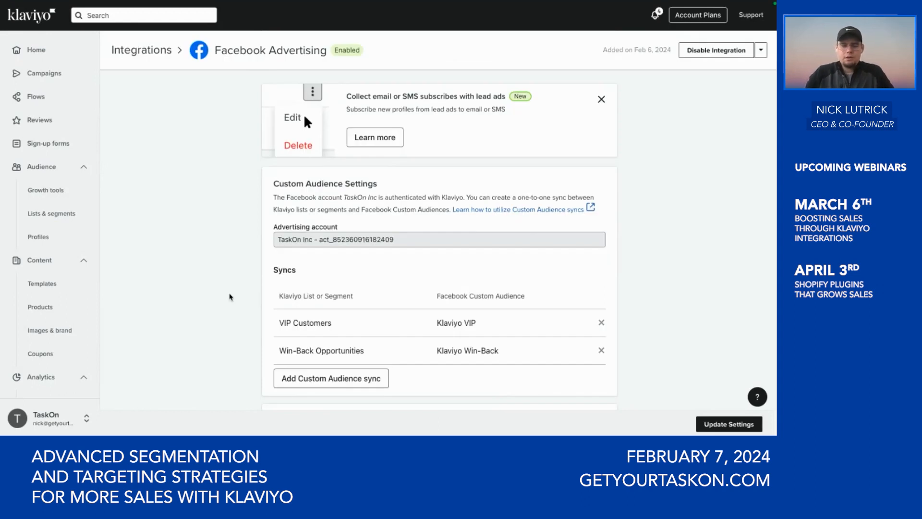